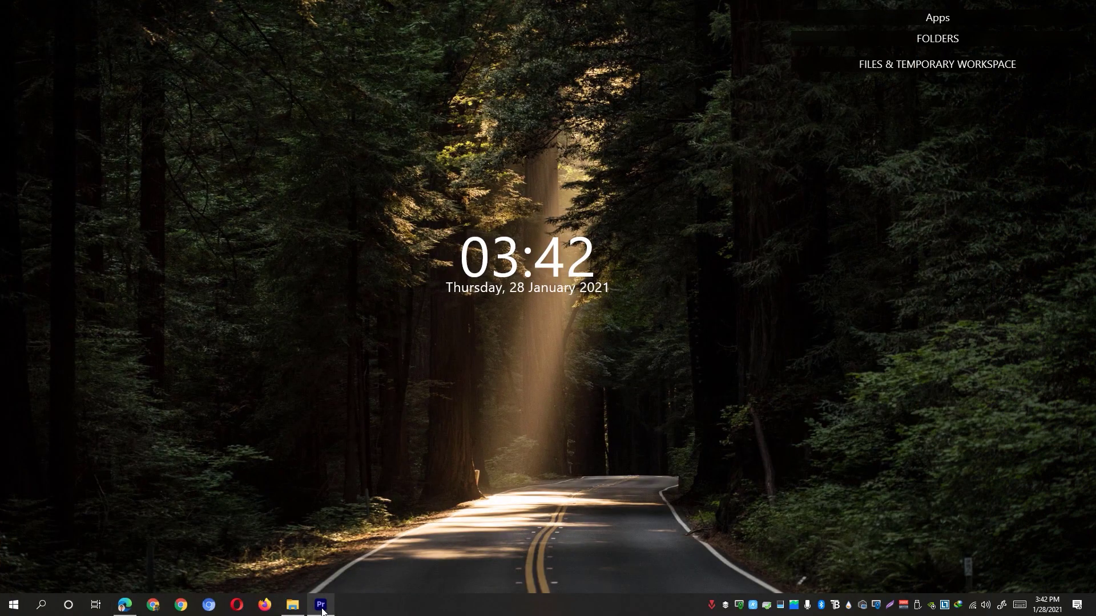
- Keep the Main Sequence previews as QuickTime with the Apple ProRes 422 LT codec and confirm
left_click(322, 606)
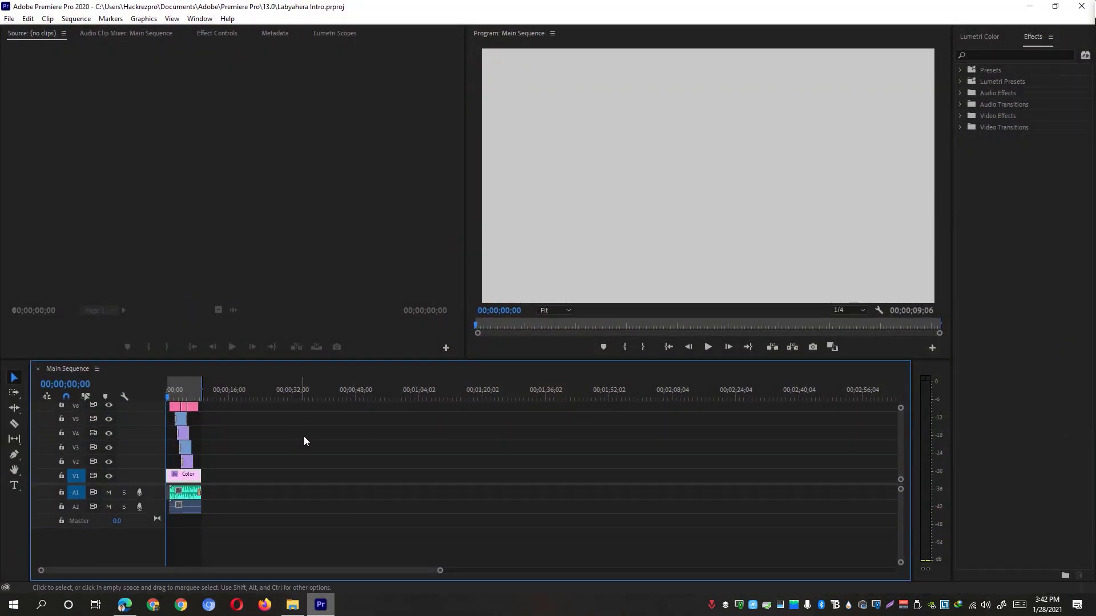
left_click(85, 19)
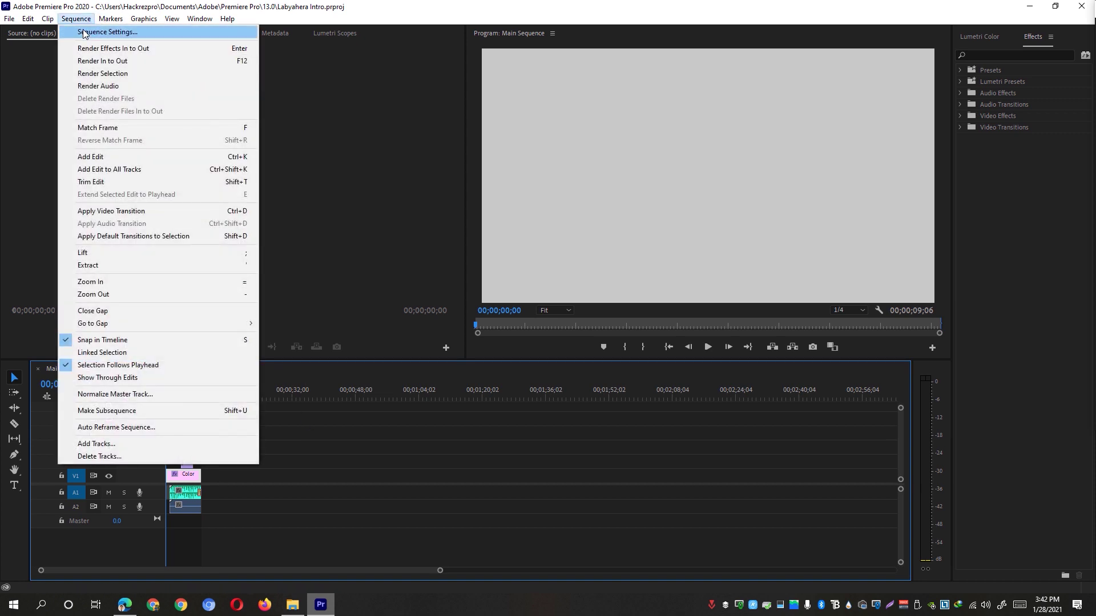
left_click(83, 33)
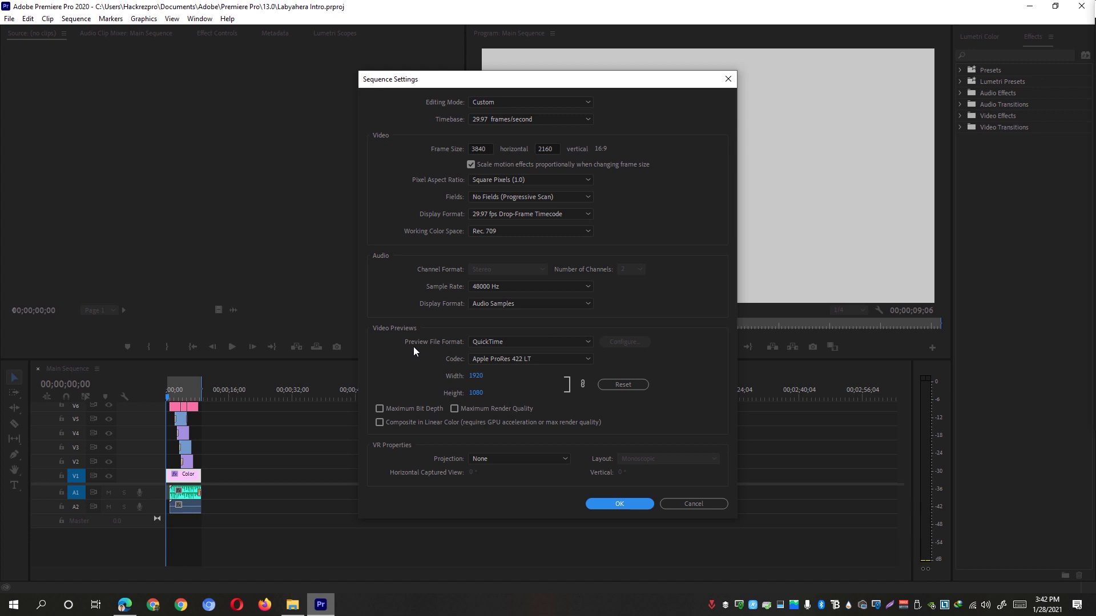
left_click(478, 341)
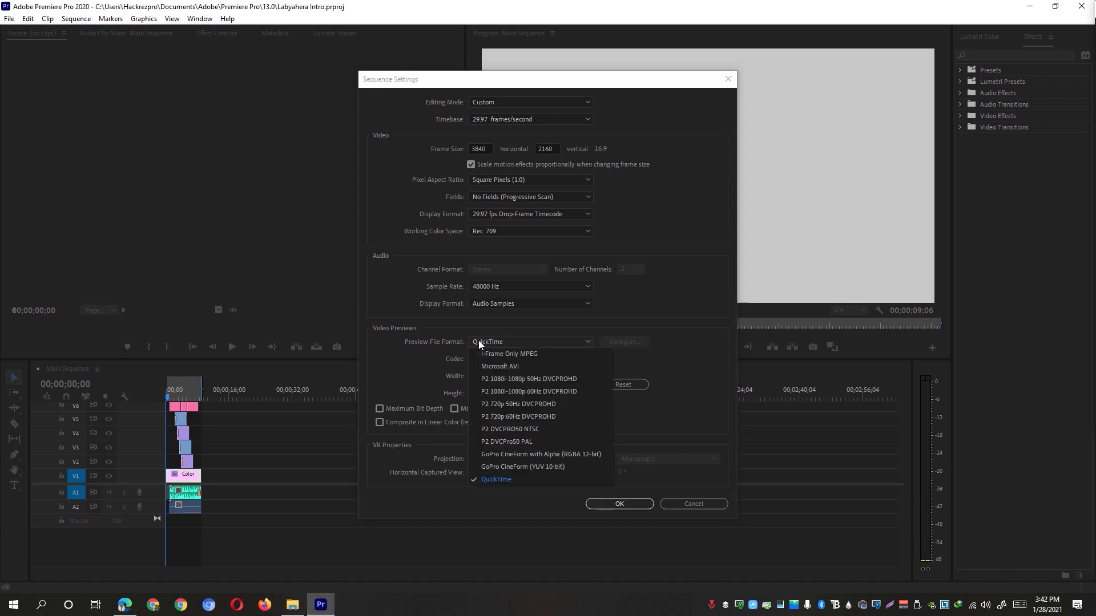
left_click(494, 479)
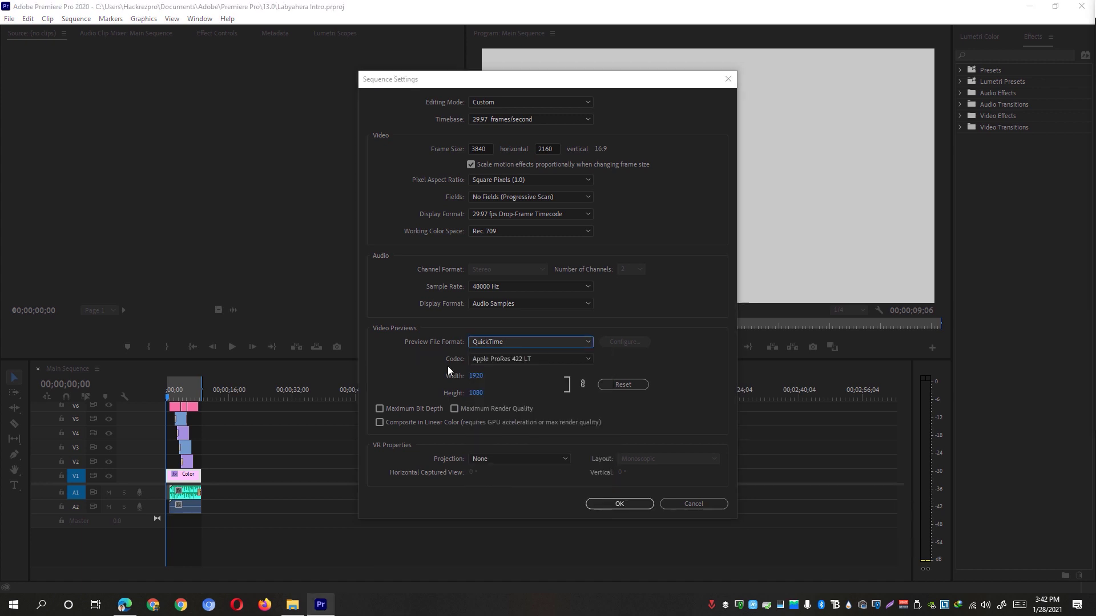
left_click(484, 359)
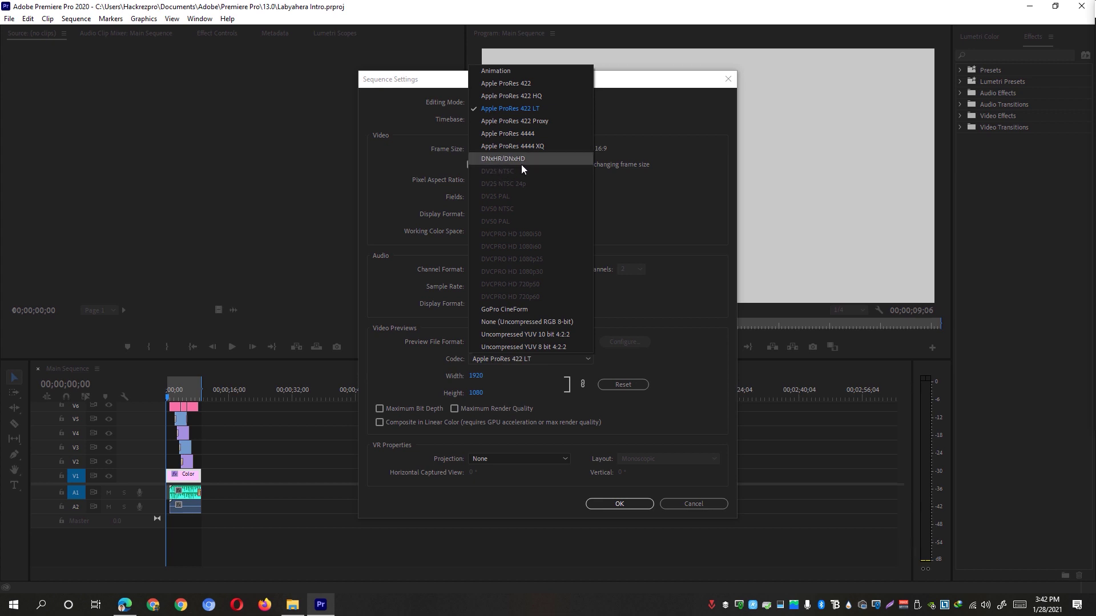
left_click(543, 109)
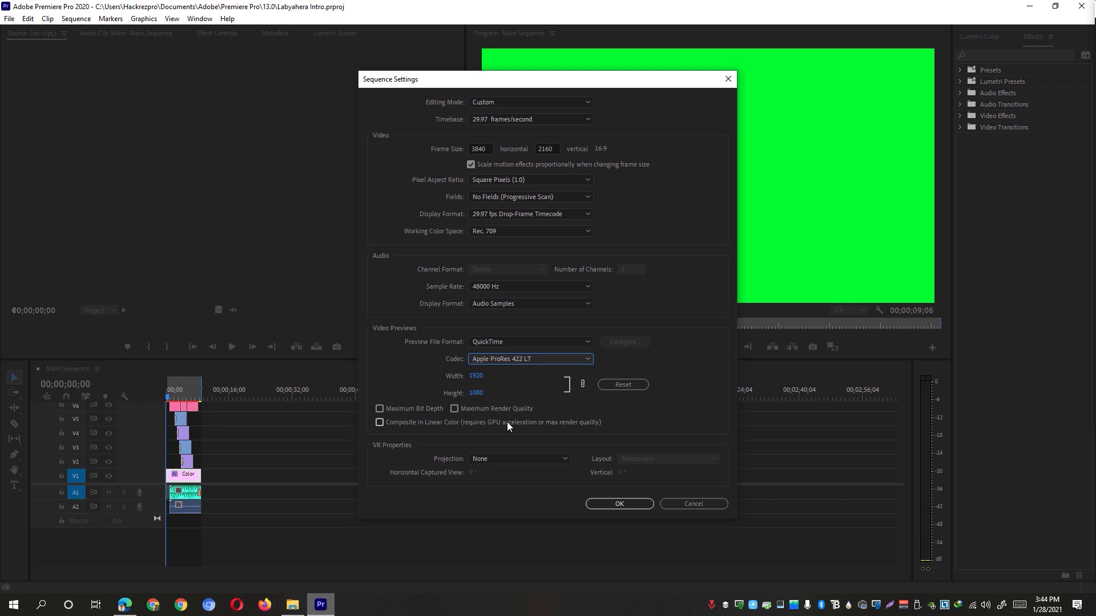
left_click(602, 499)
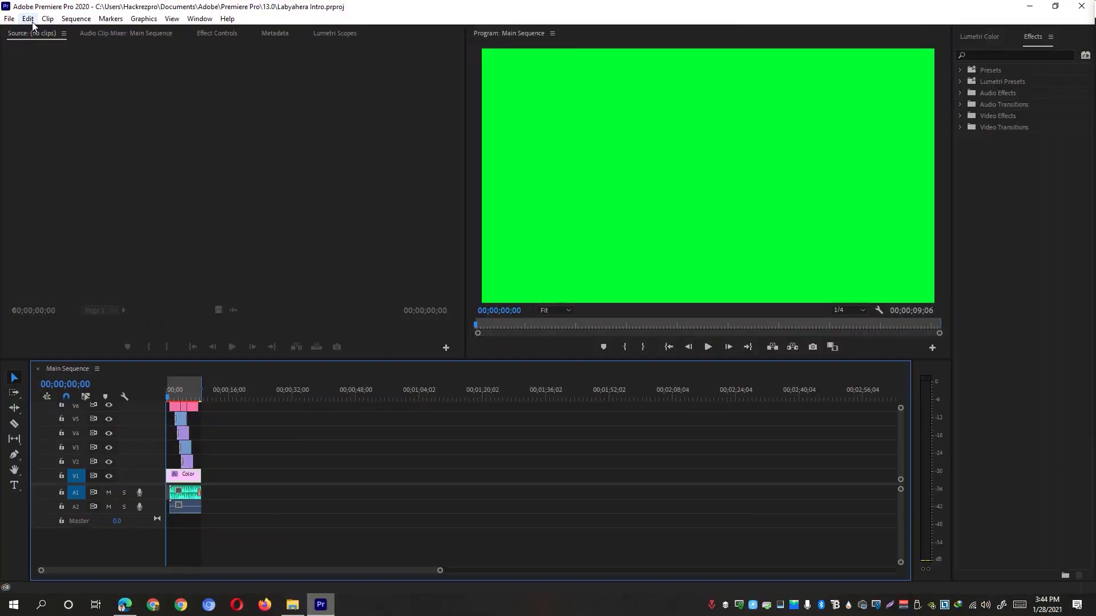
- Keep Memory preferences rendering optimized for Performance and apply them
left_click(29, 19)
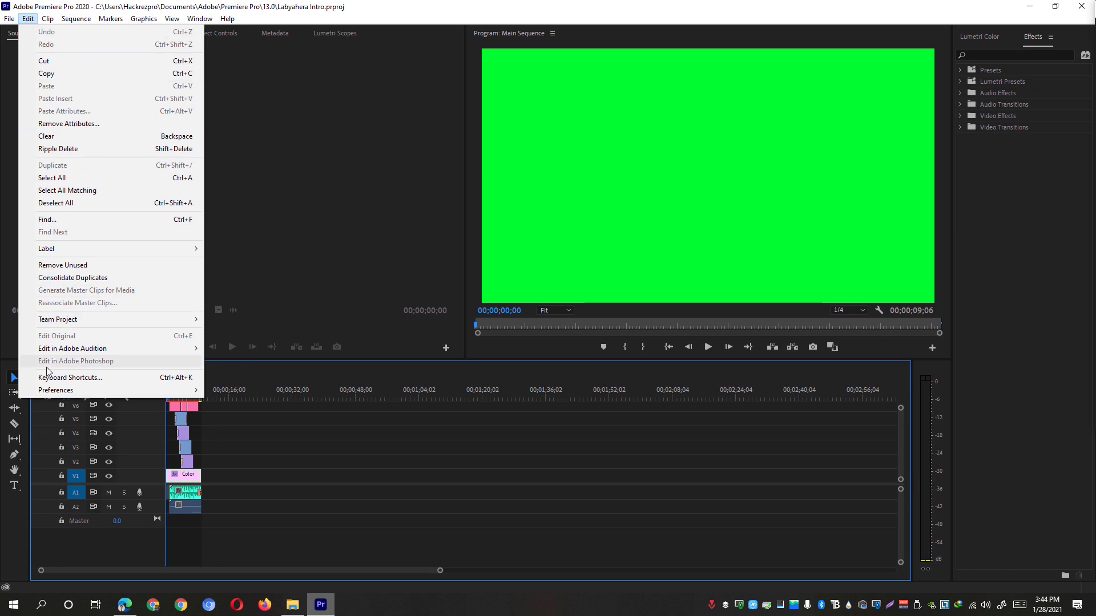
mouse_move(45, 393)
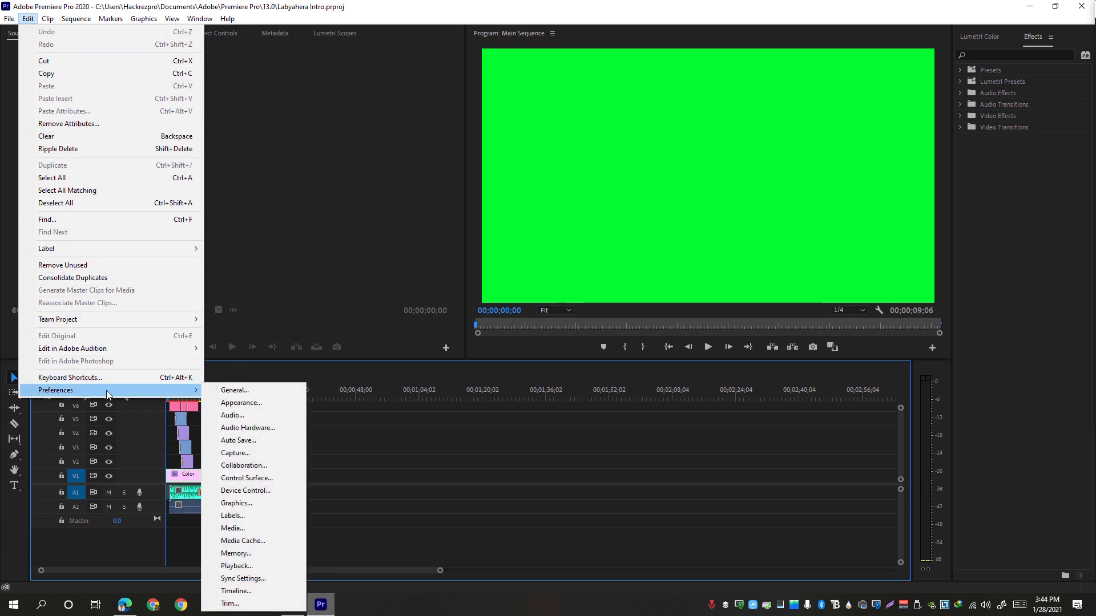
mouse_move(200, 392)
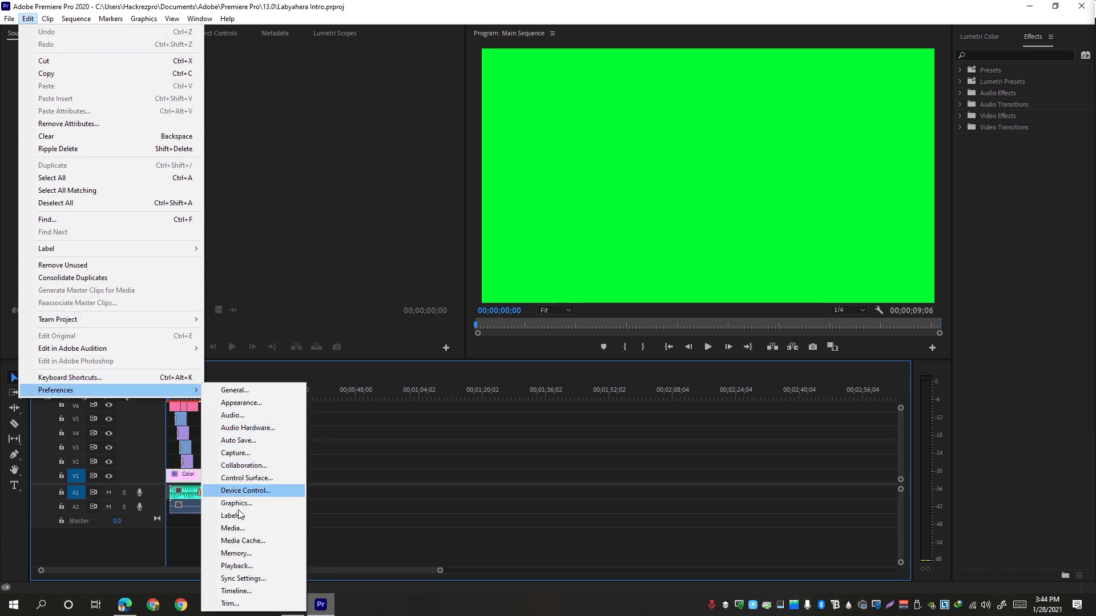
left_click(233, 554)
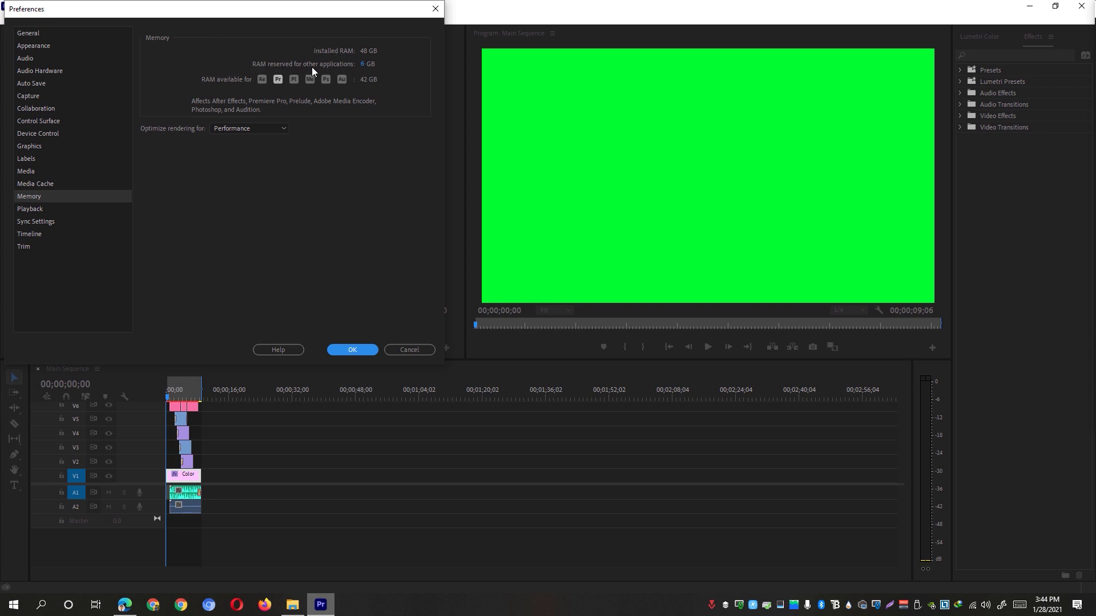
left_click(365, 65)
left_click(224, 128)
left_click(224, 142)
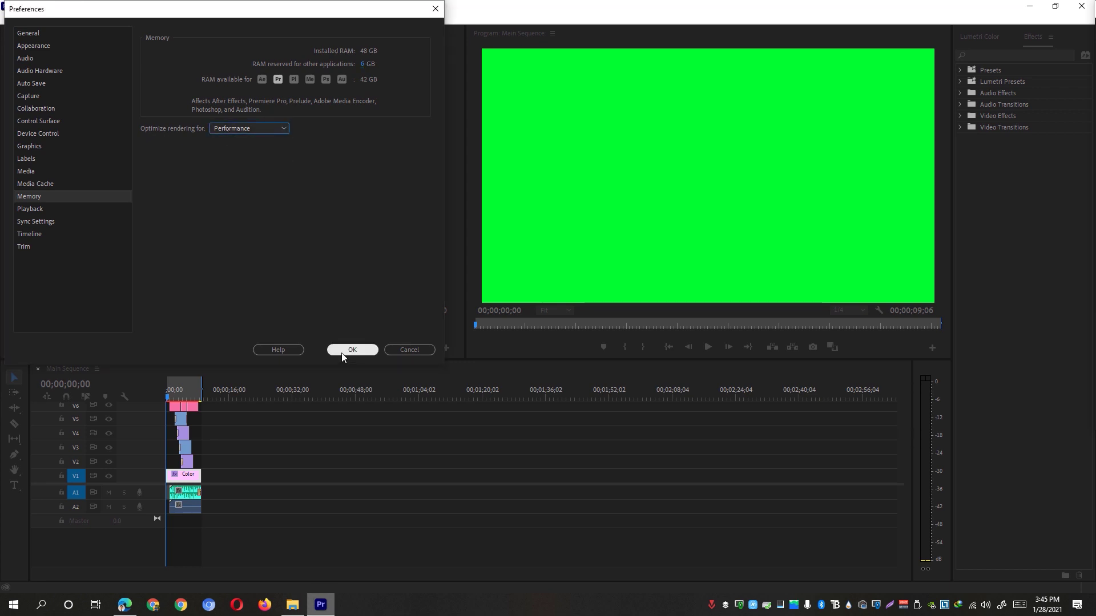
left_click(343, 351)
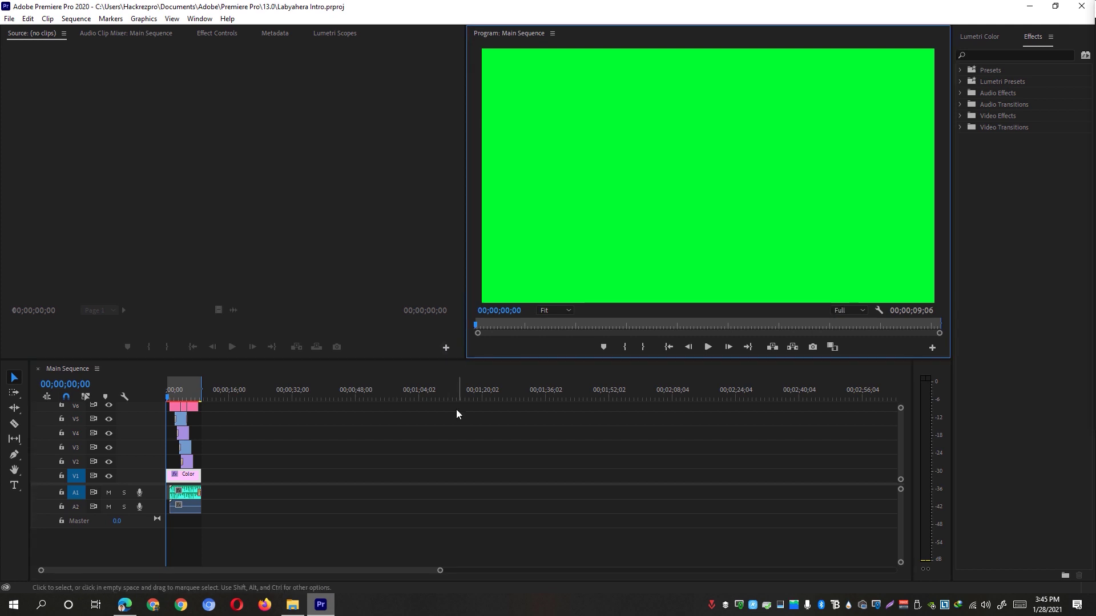
- Set Program monitor playback resolution to 1/4 and scrub the playhead up to the TRAVELS title
left_click(143, 372)
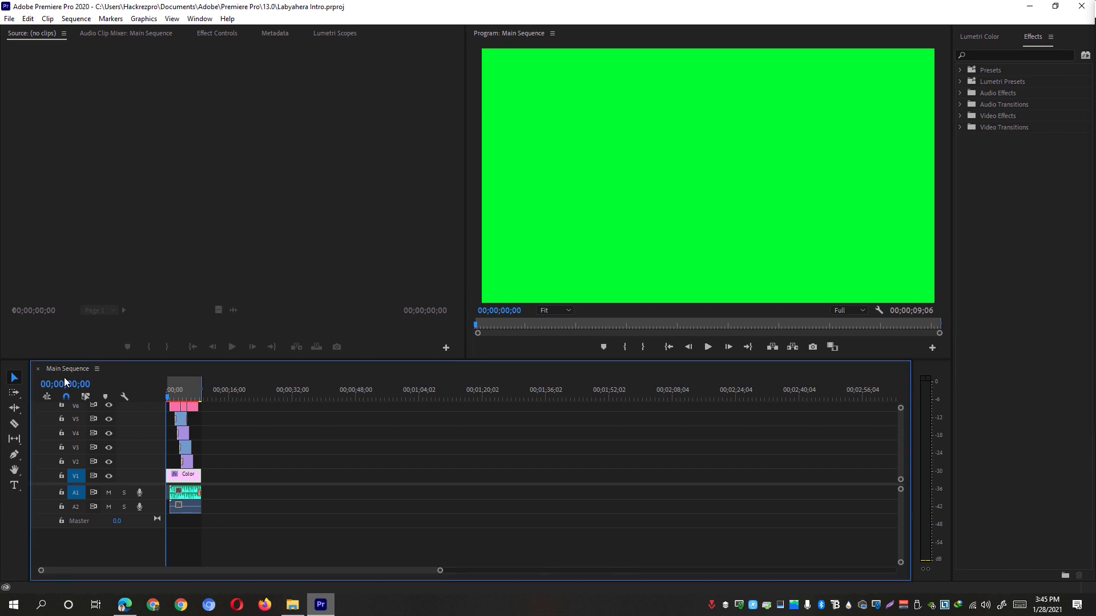
left_click(848, 312)
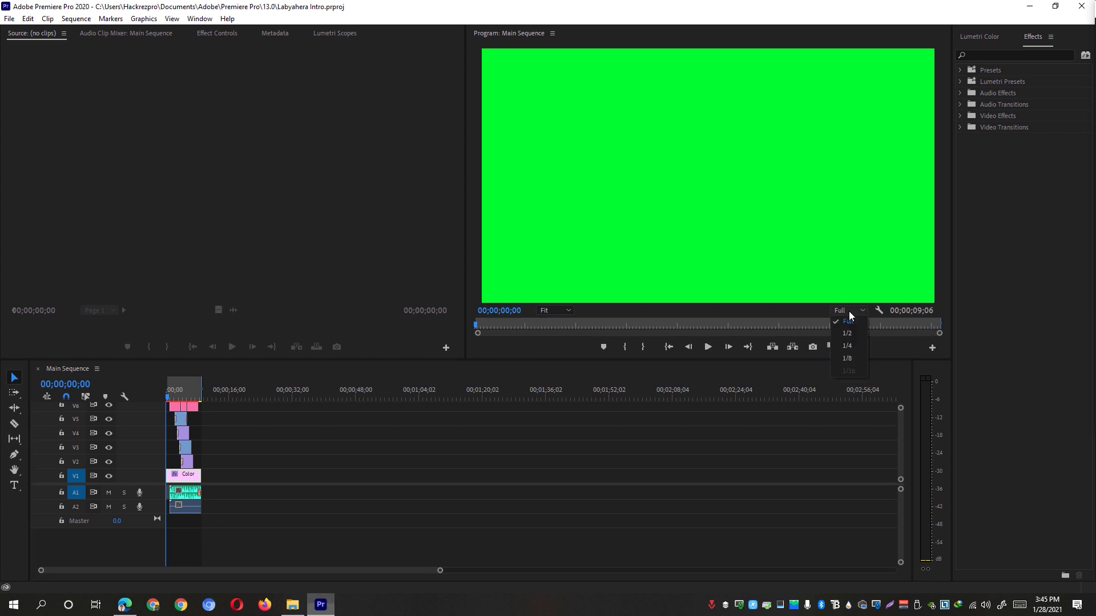
left_click(858, 346)
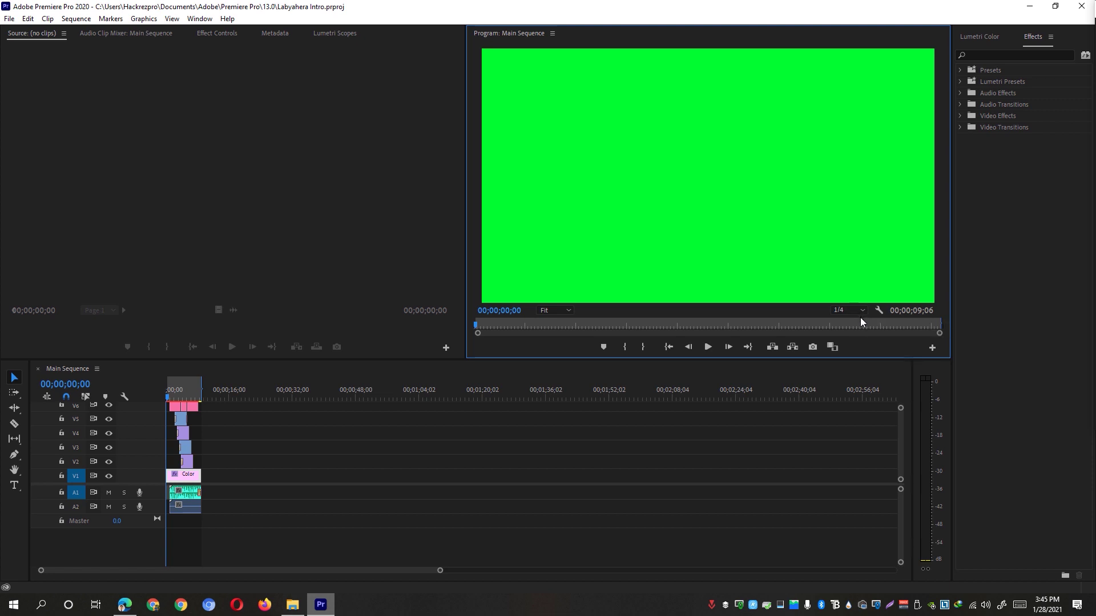
left_click(169, 397)
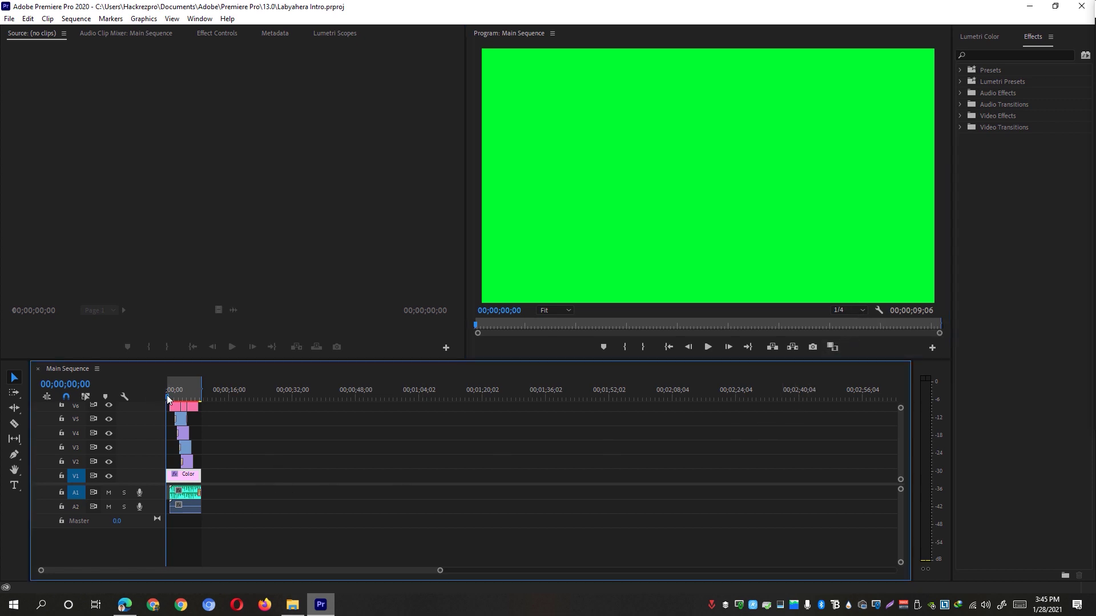
left_click_drag(170, 398, 199, 397)
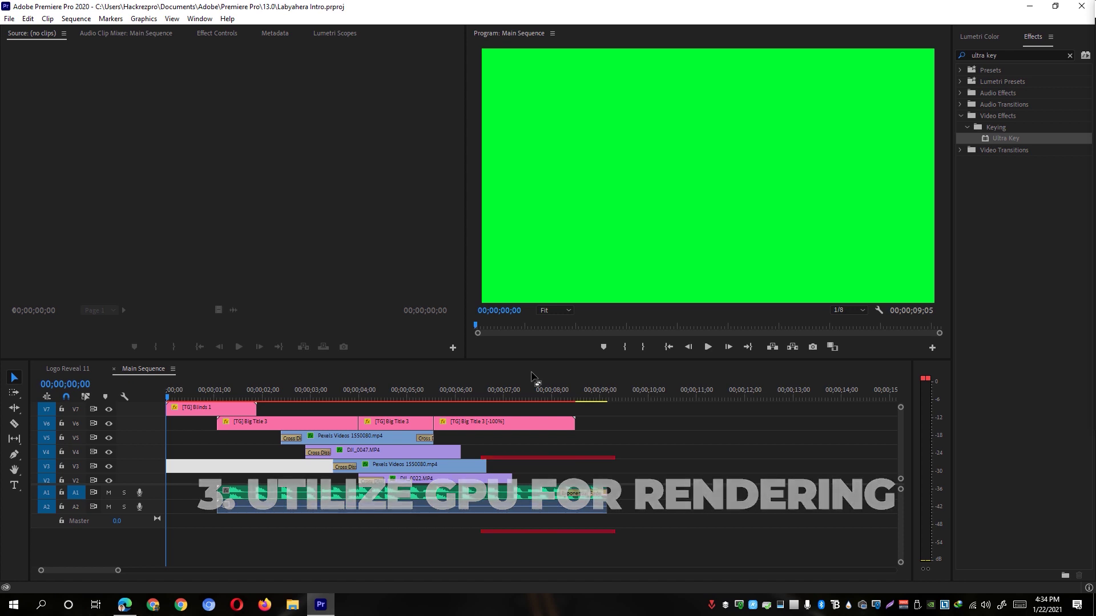
- Set the project renderer to Mercury Playback Engine GPU Acceleration (CUDA)
left_click(12, 19)
mouse_move(142, 409)
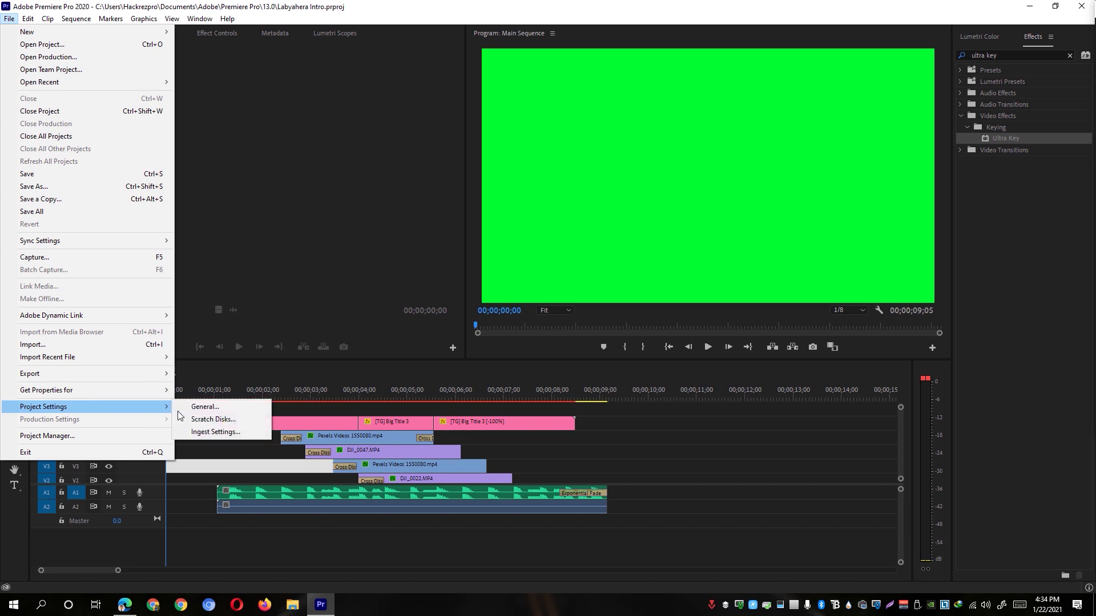
left_click(183, 408)
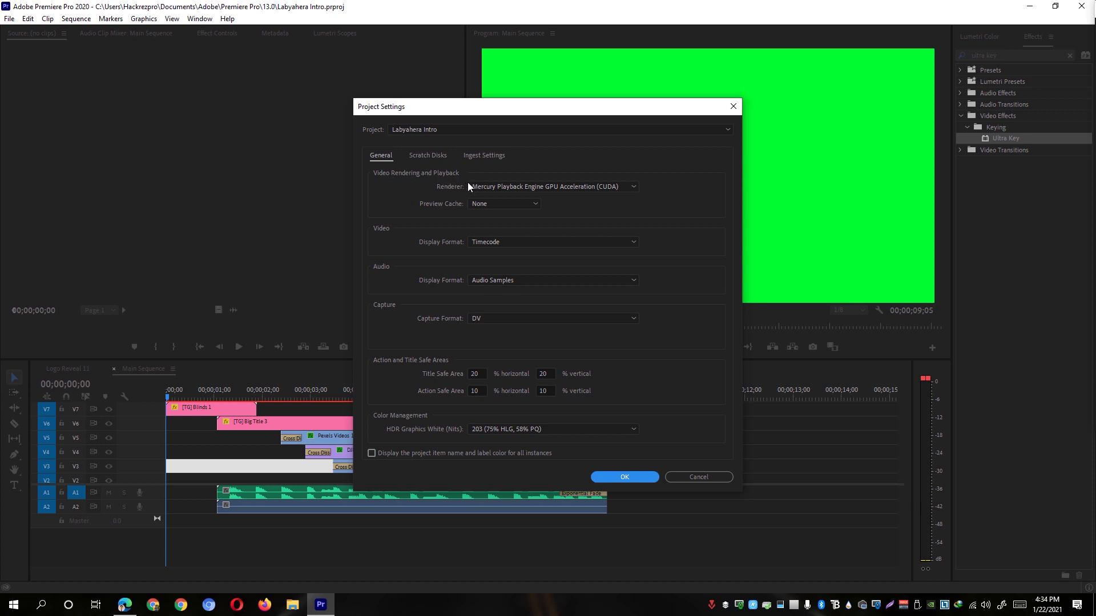
left_click(520, 186)
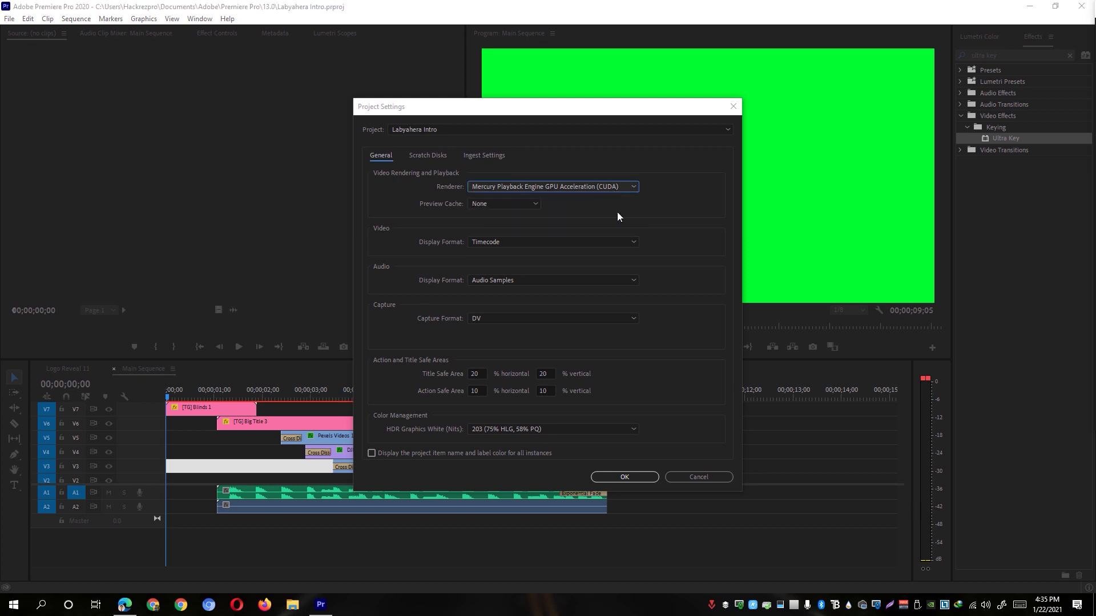
left_click(623, 478)
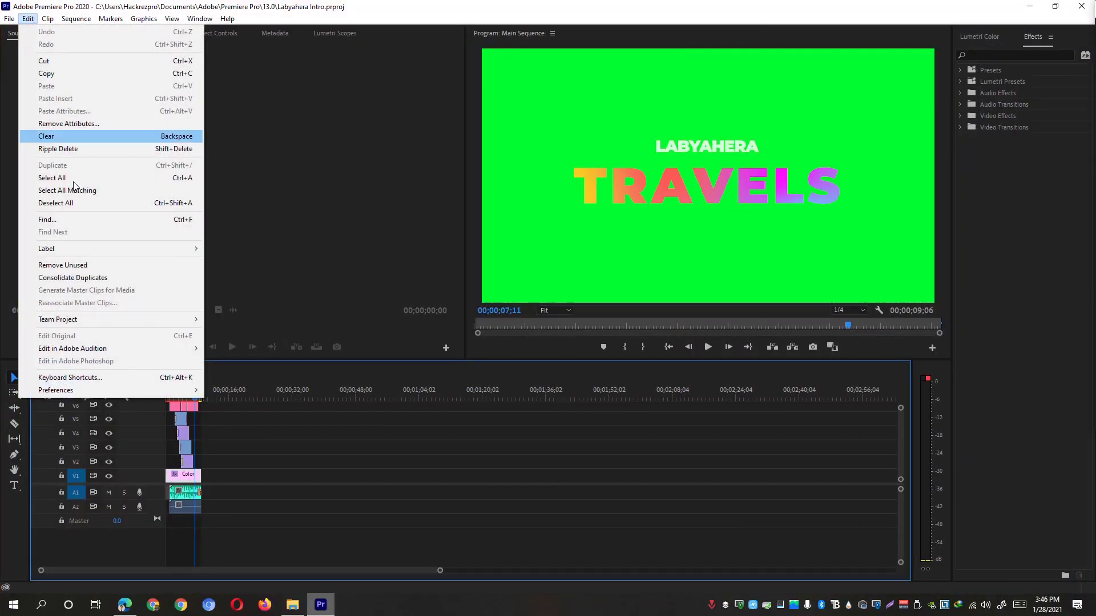
- Set the media cache location to Y:\Adobe Premiere Pro (Media Cache) on the SSD120 drive
mouse_move(62, 393)
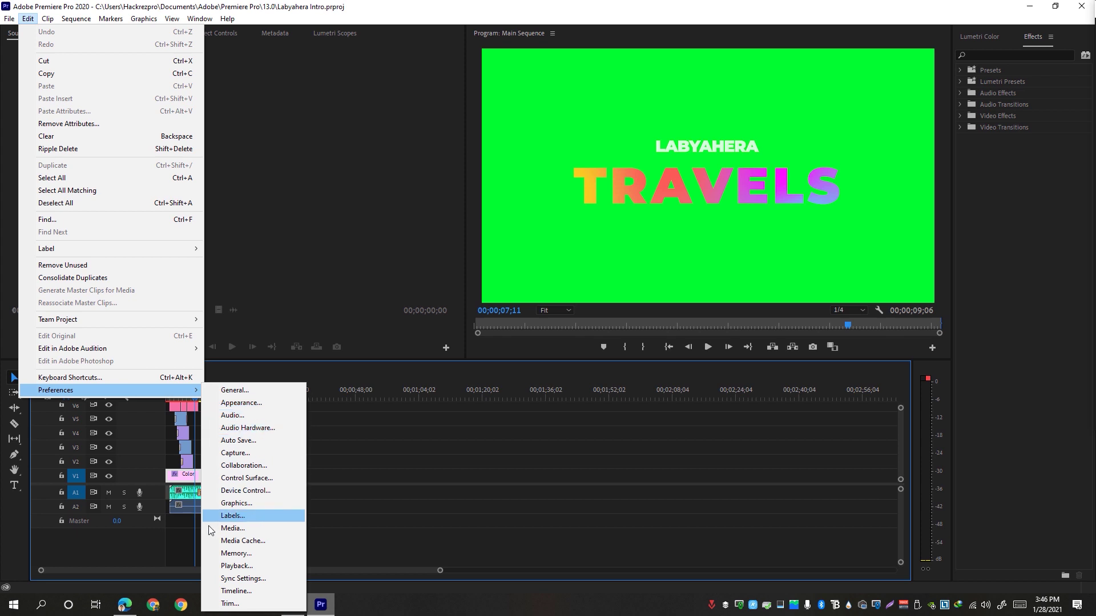
left_click(231, 541)
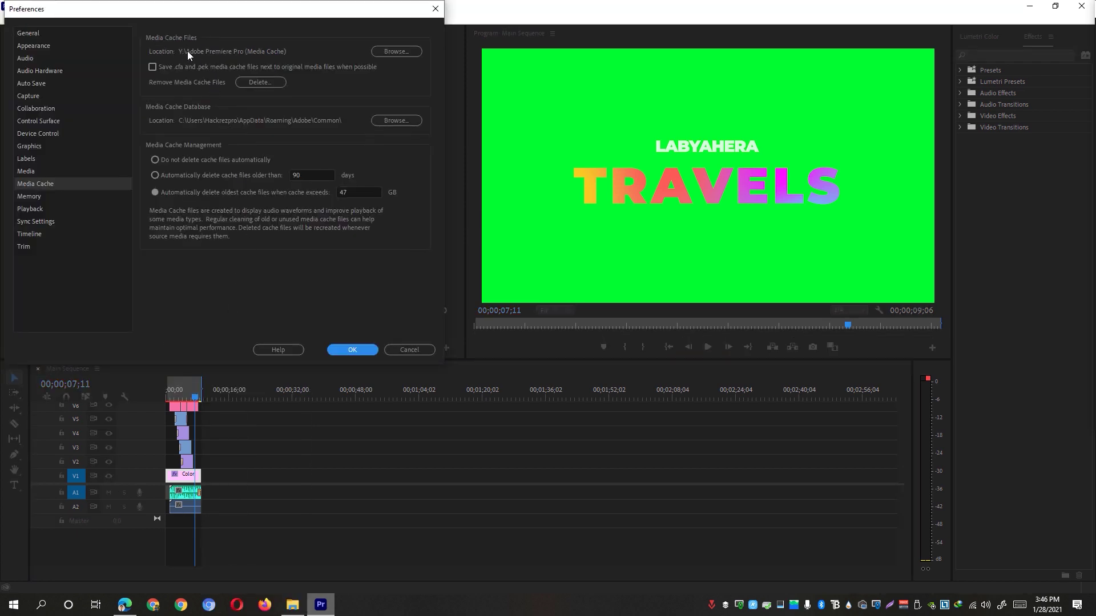
left_click(393, 54)
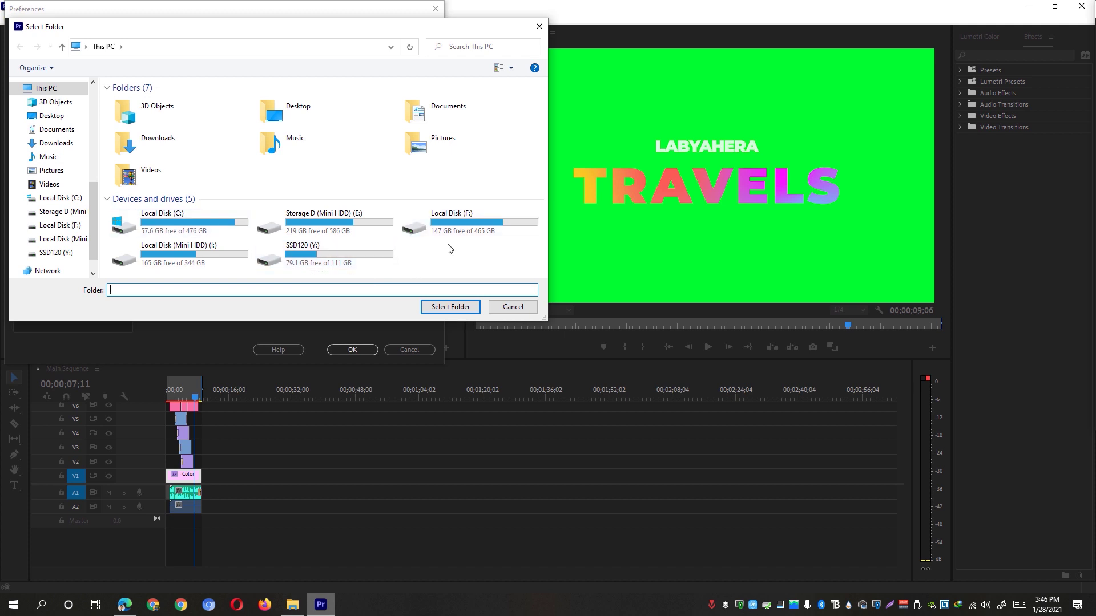
double_click(314, 254)
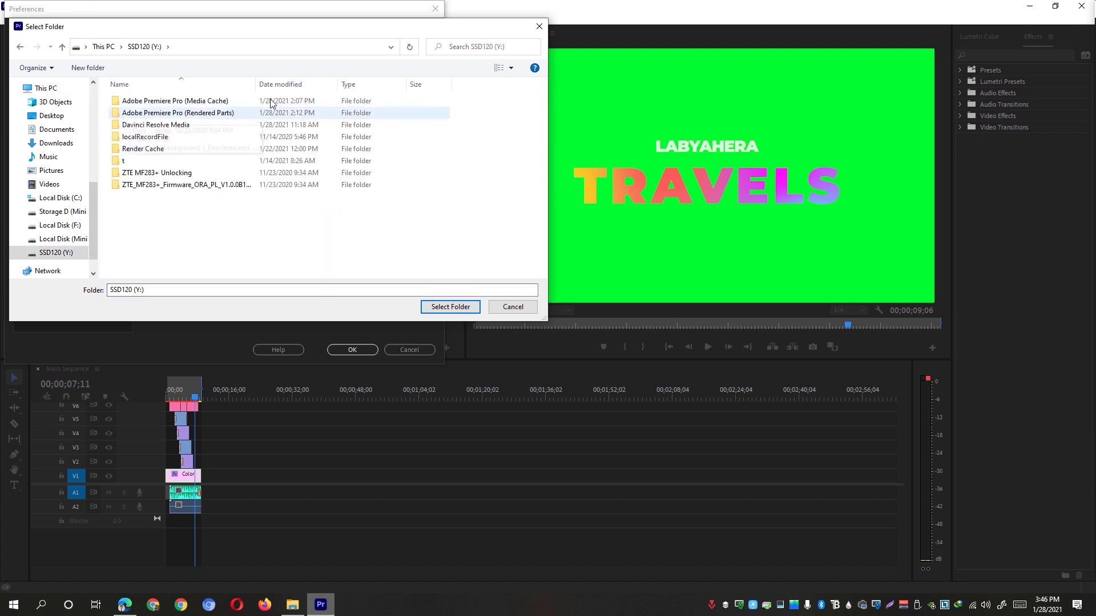
left_click(121, 105)
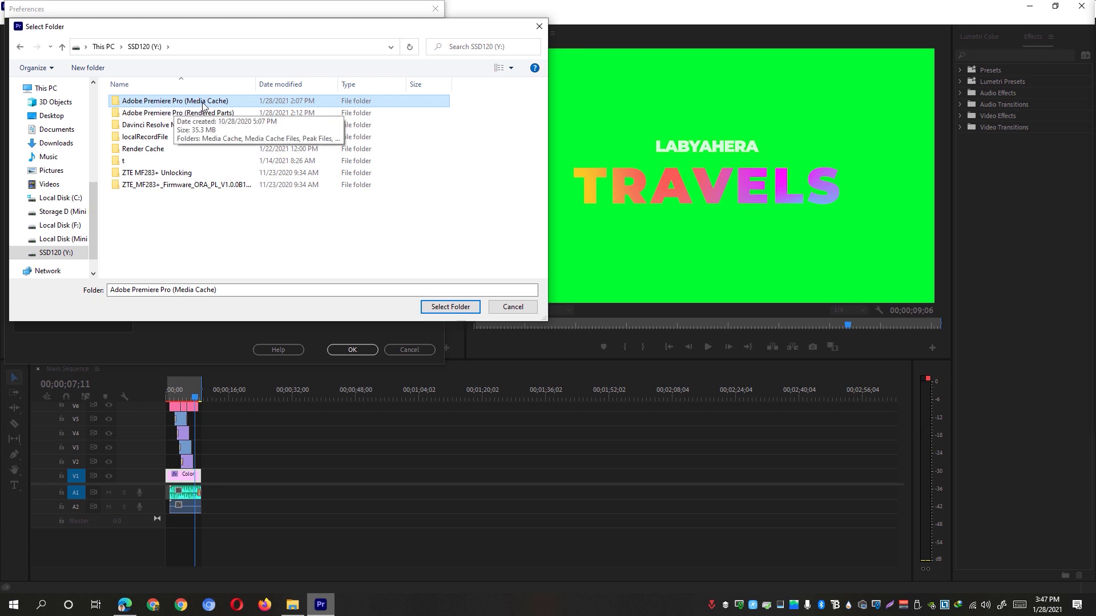
left_click(441, 311)
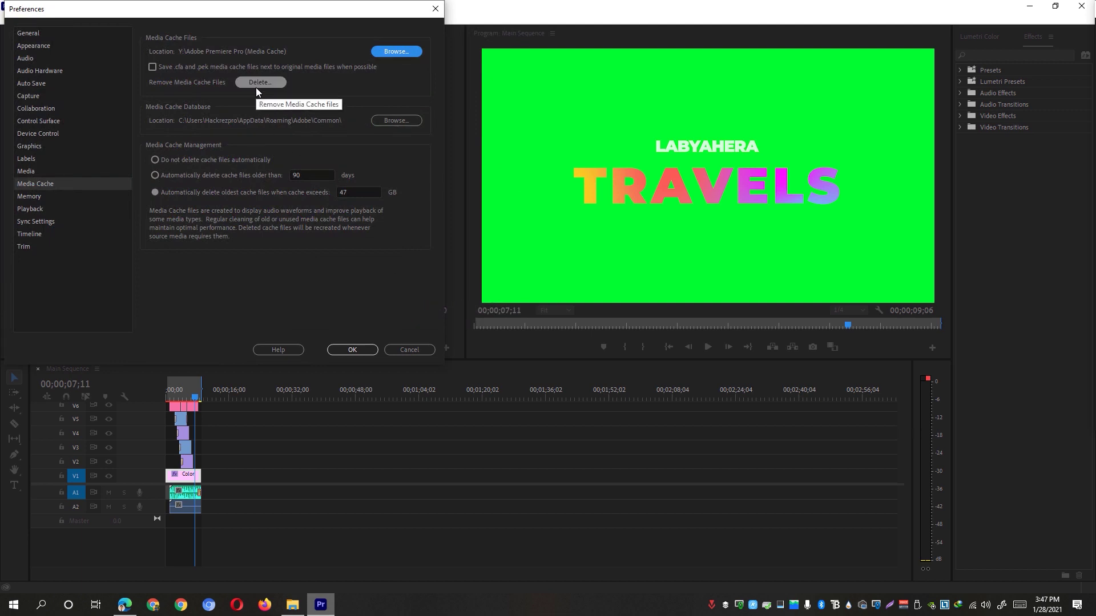
- Delete the media cache files and close Preferences
left_click(256, 89)
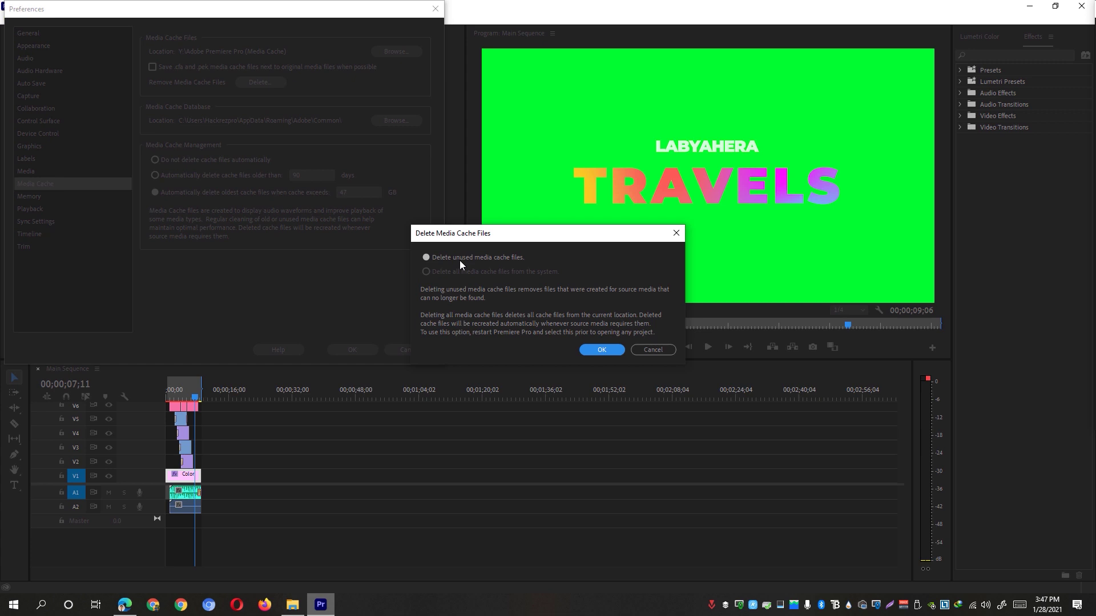
left_click(601, 350)
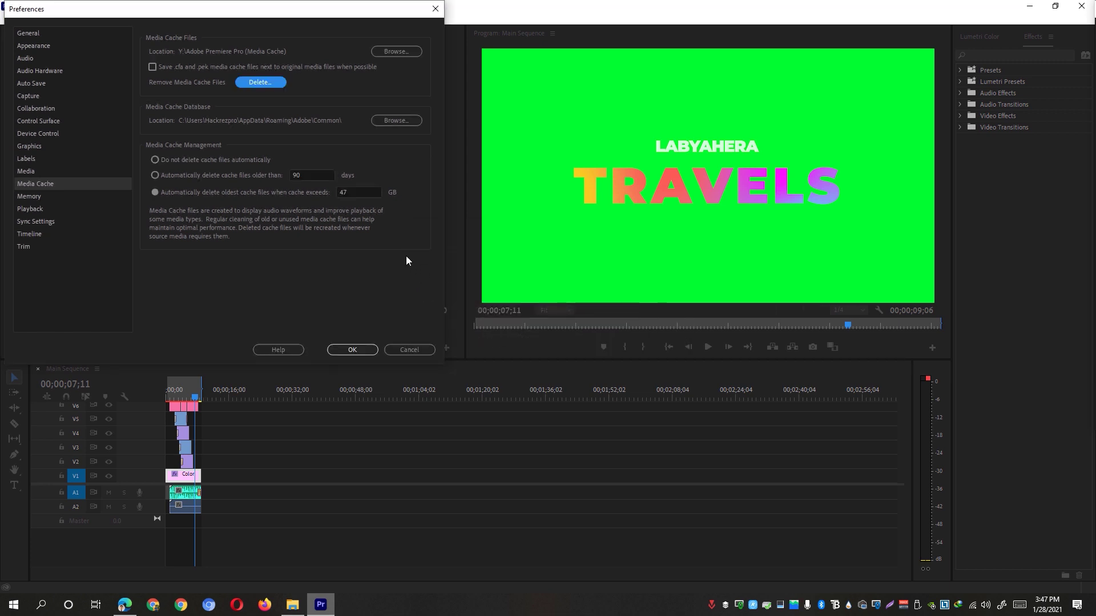
left_click(352, 349)
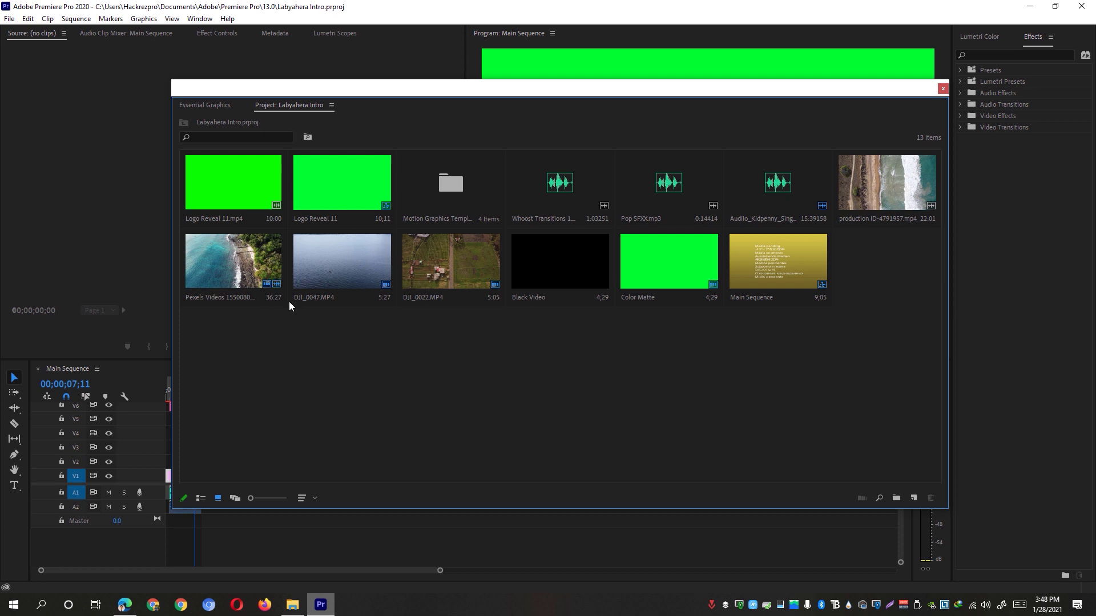
- Start a proxy for DJI_0047.MP4 using the ProRes Low Resolution Proxy preset
left_click(322, 265)
right_click(322, 264)
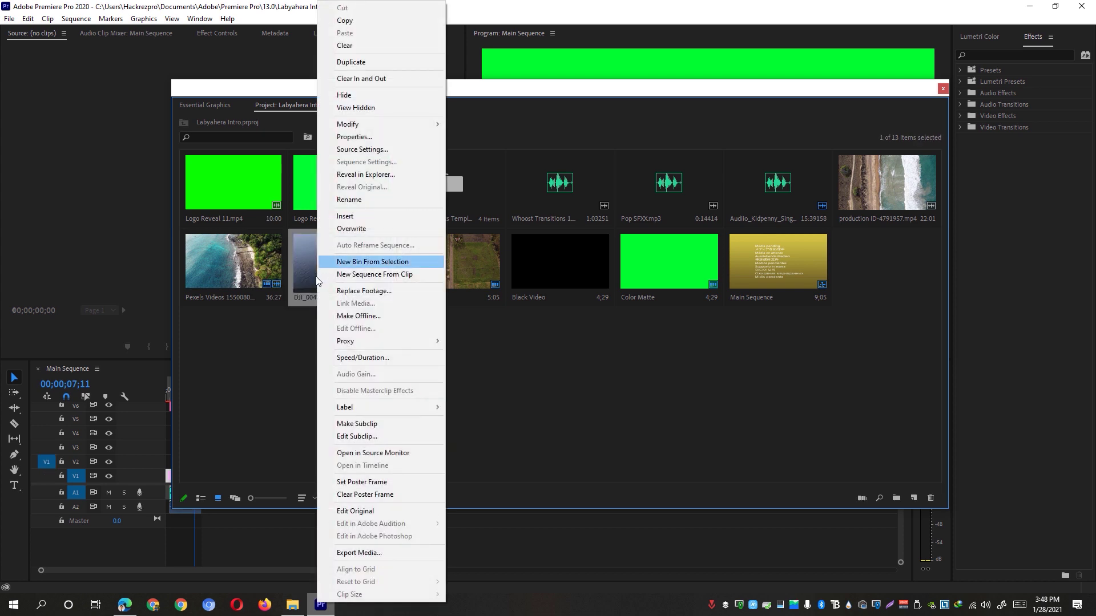
mouse_move(334, 341)
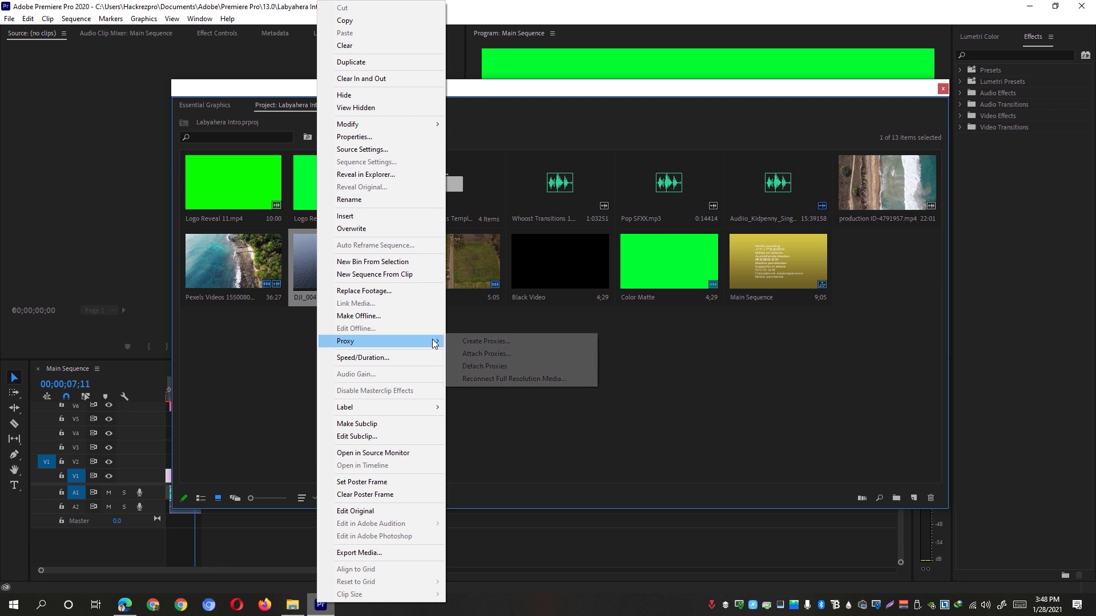
left_click(467, 341)
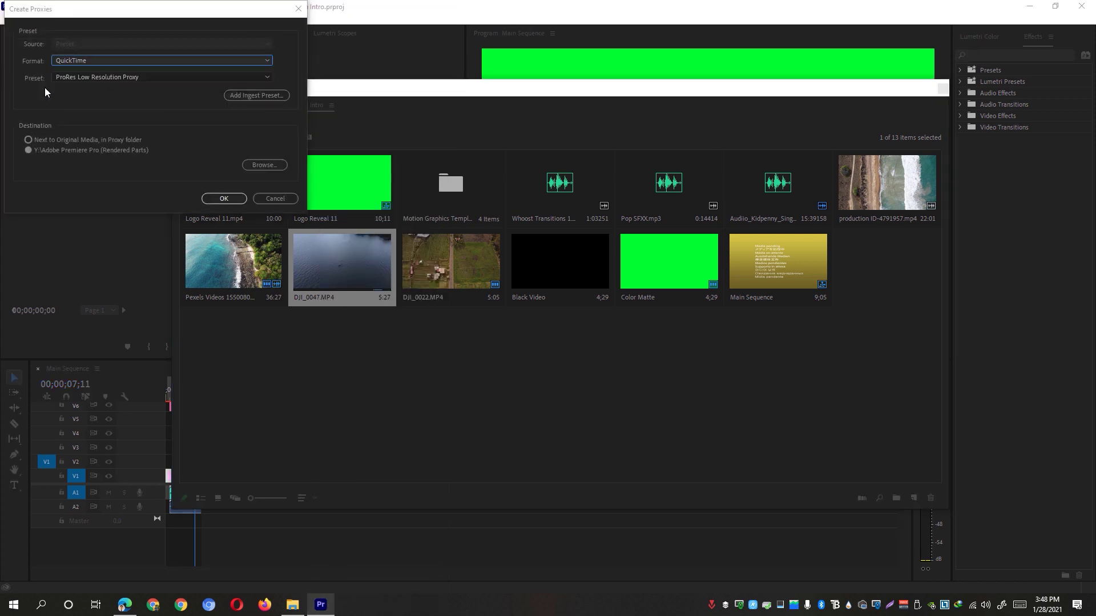
left_click(68, 79)
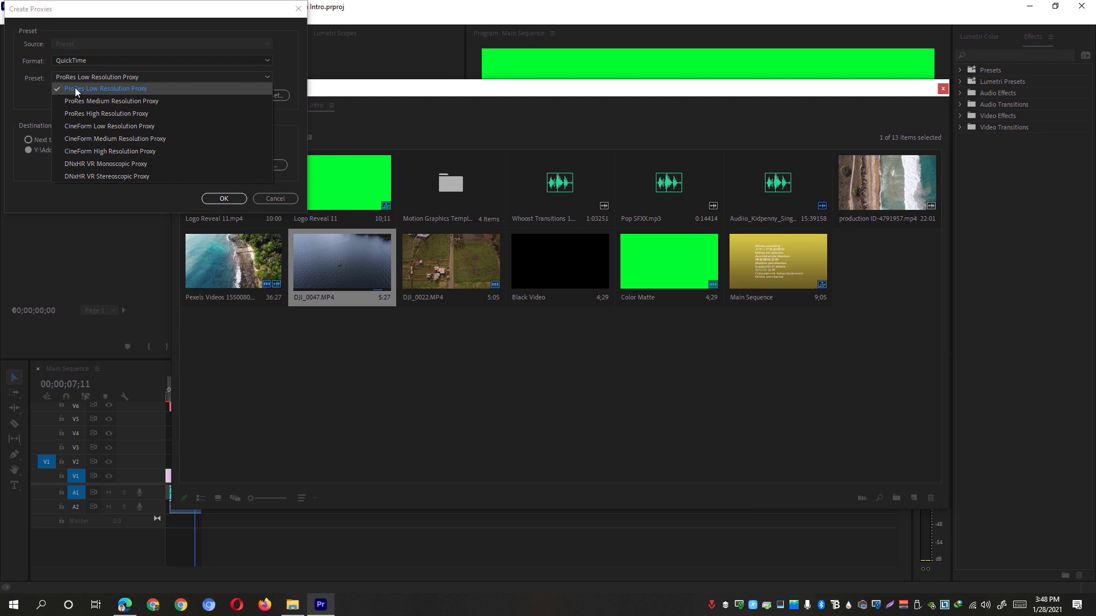
left_click(74, 87)
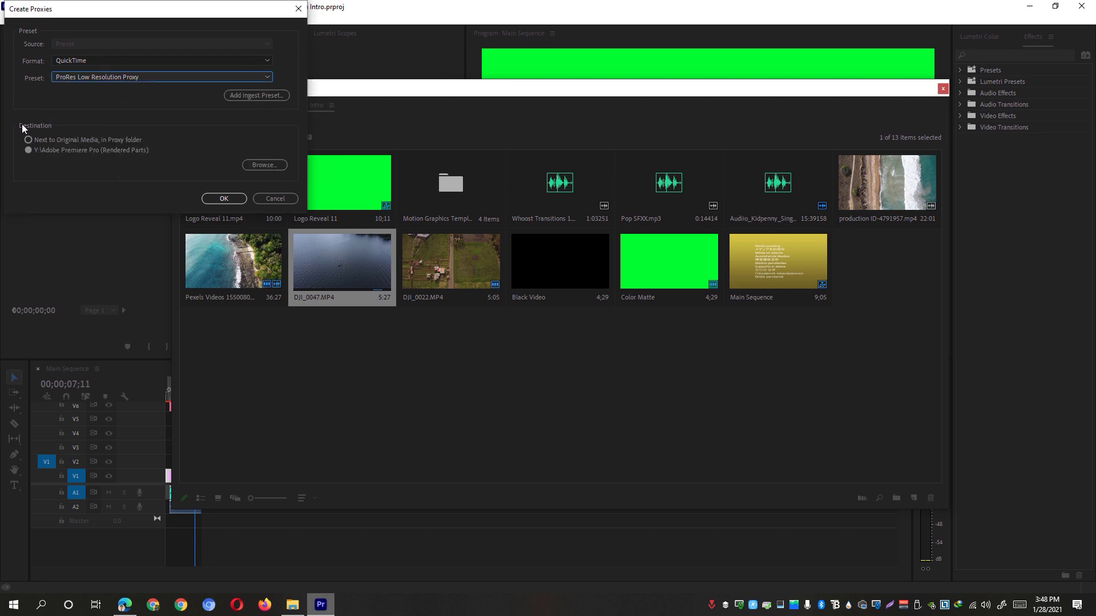
- Store the proxy in Y:\Adobe Premiere Pro (Rendered Parts) and start generating it
left_click(258, 165)
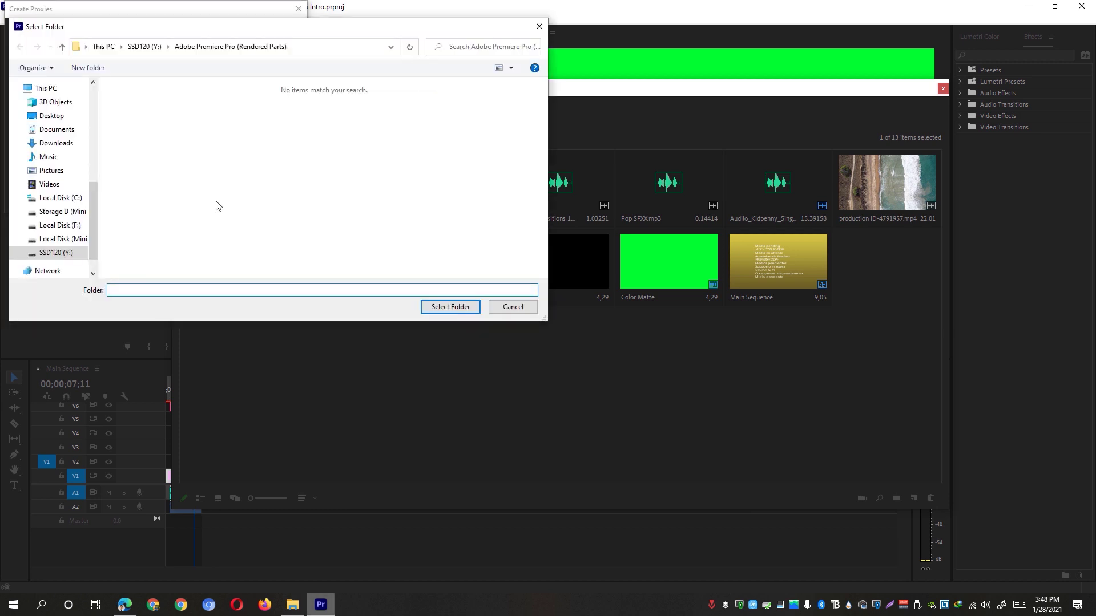
left_click(45, 88)
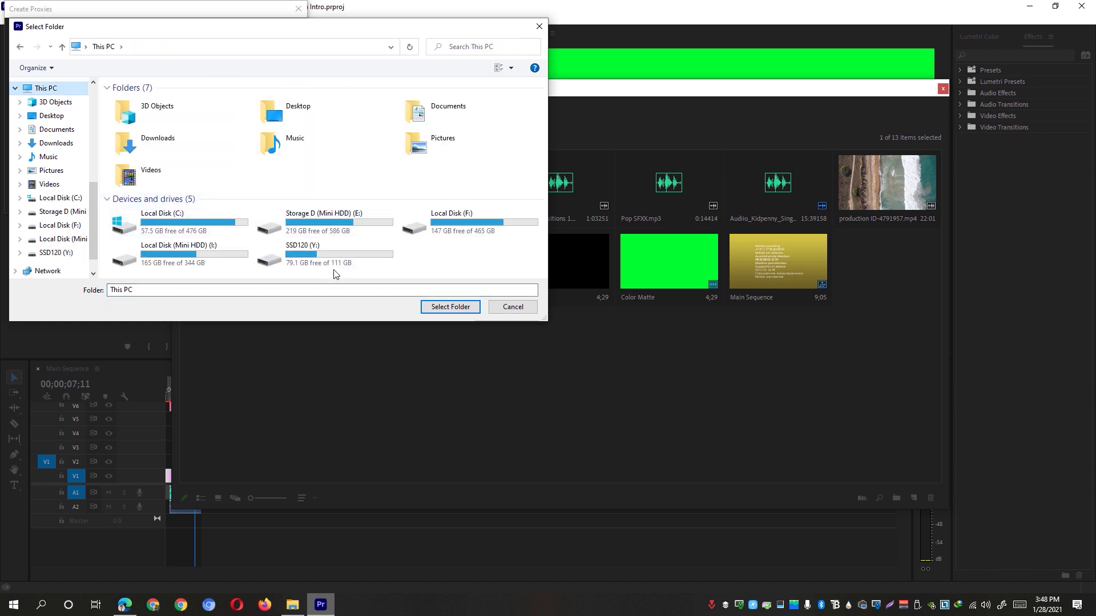
double_click(282, 260)
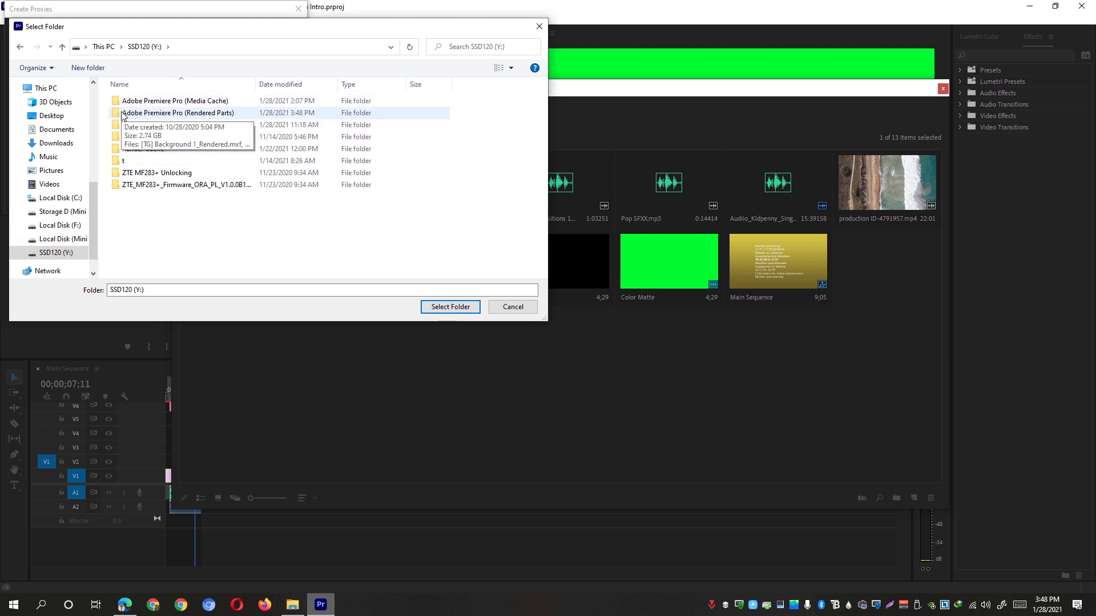
left_click(199, 114)
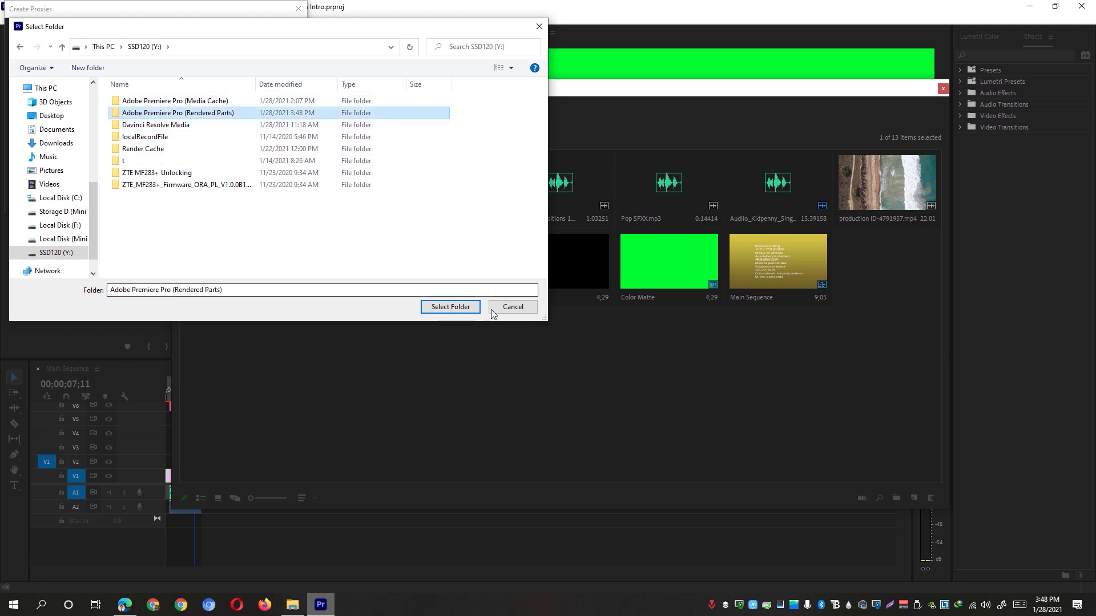
left_click(457, 308)
left_click(224, 199)
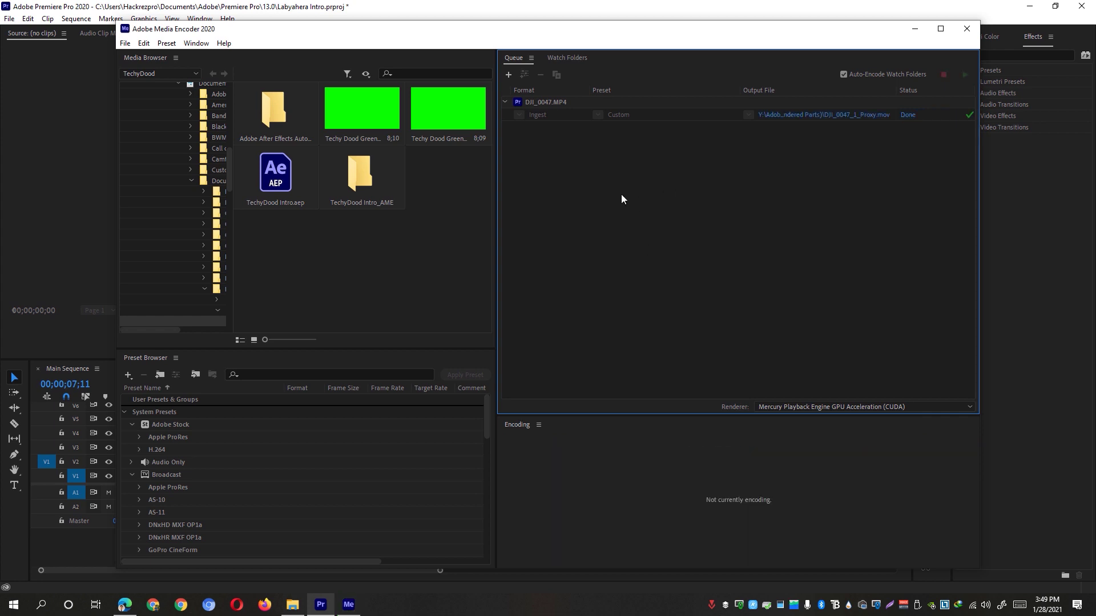
- Close Adobe Media Encoder once the DJI_0047 proxy job is Done
left_click(967, 29)
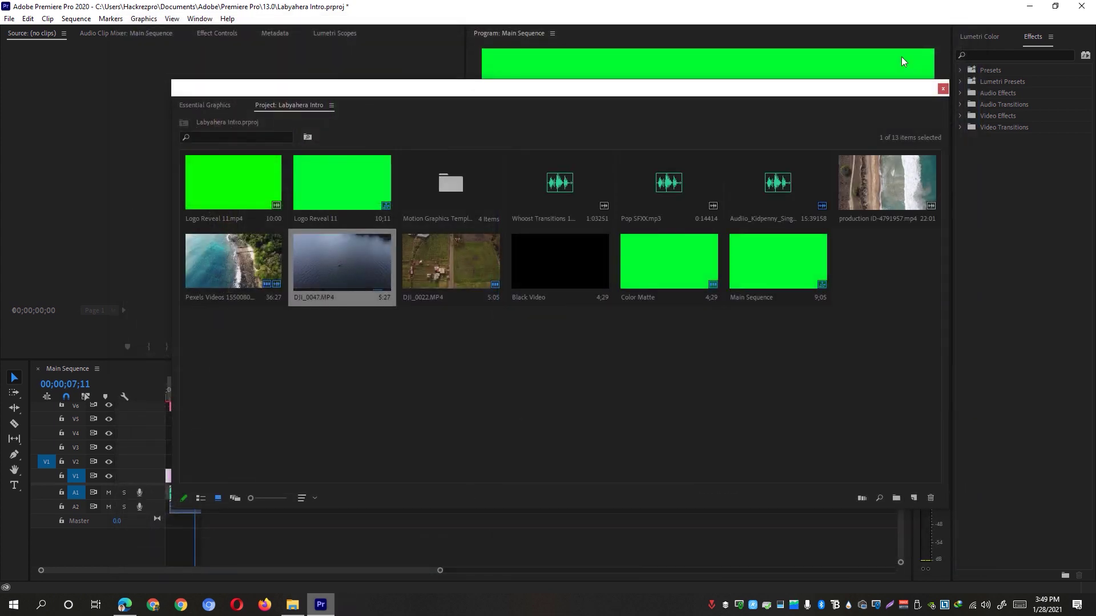
- Attach DJI_0047_Proxy.mov from the Y: drive's rendered proxies folder to DJI_0047.MP4
right_click(337, 254)
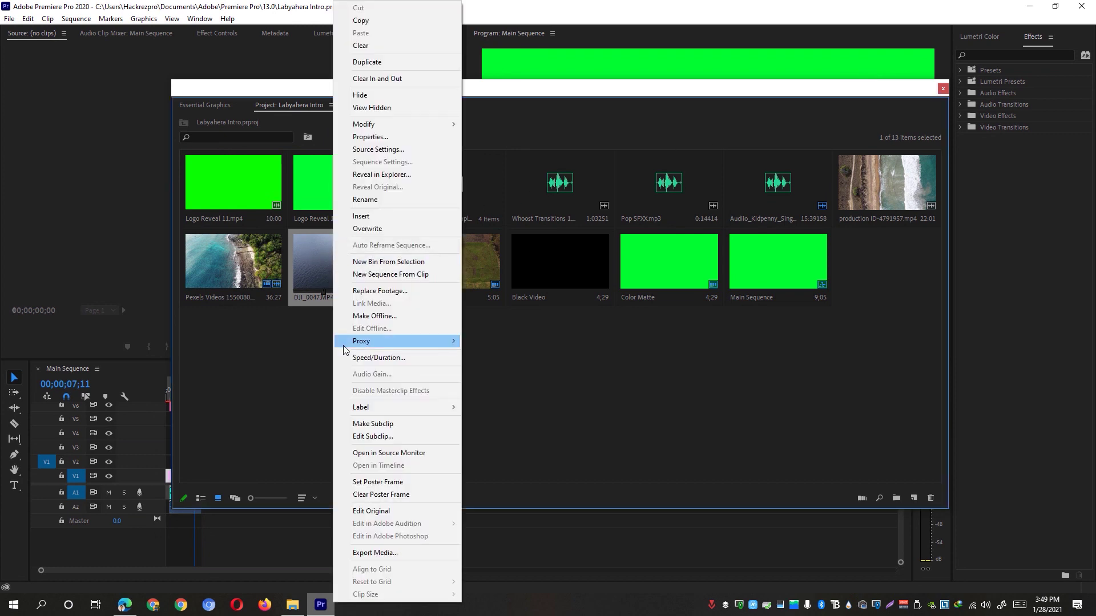
mouse_move(345, 340)
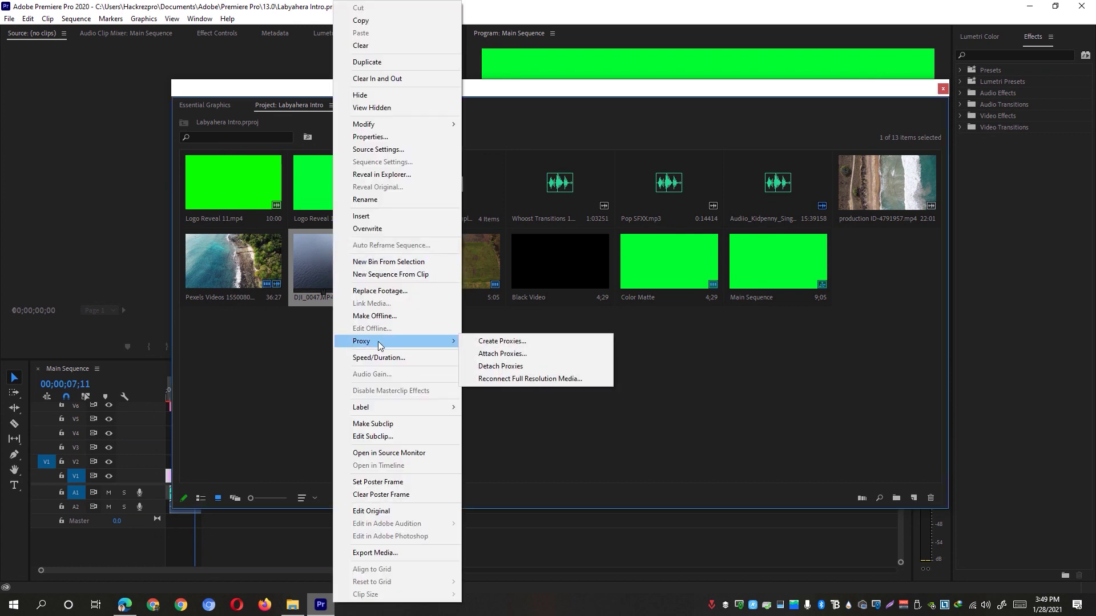
left_click(480, 354)
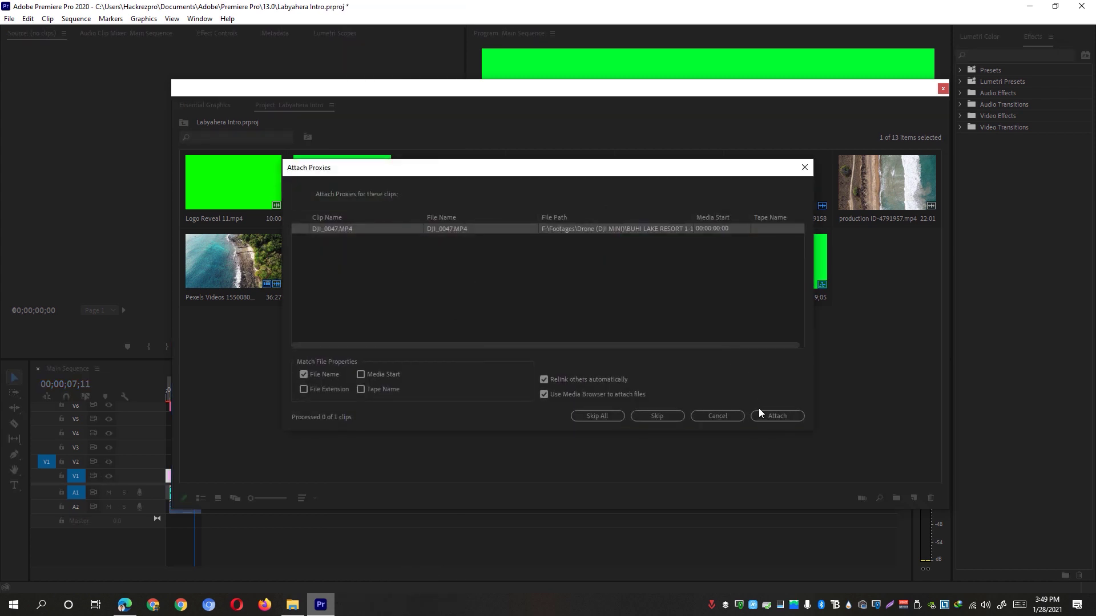
left_click(761, 416)
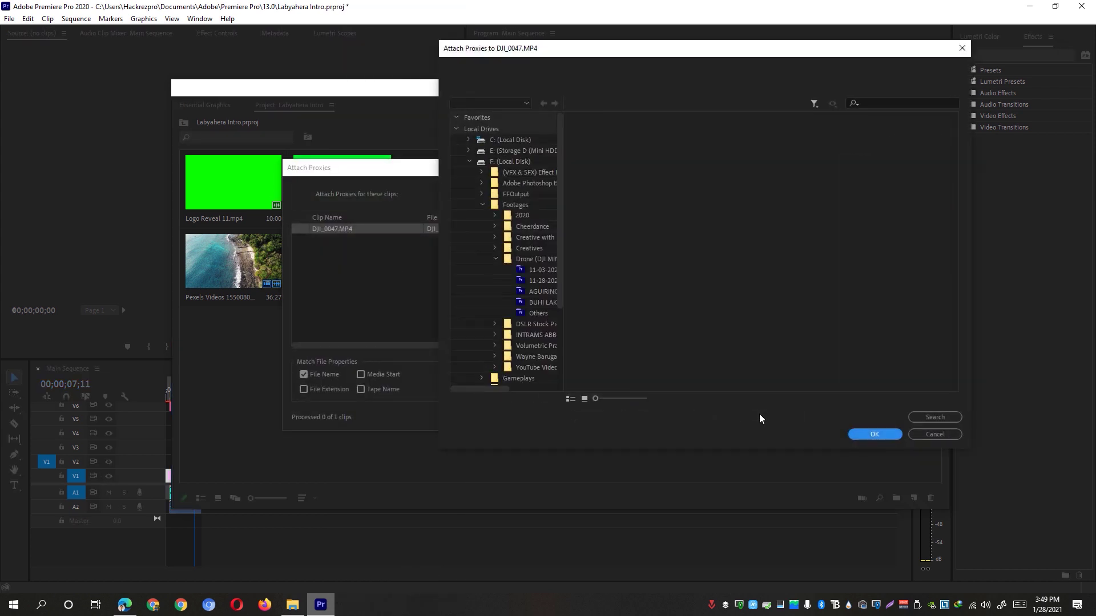
left_click(469, 162)
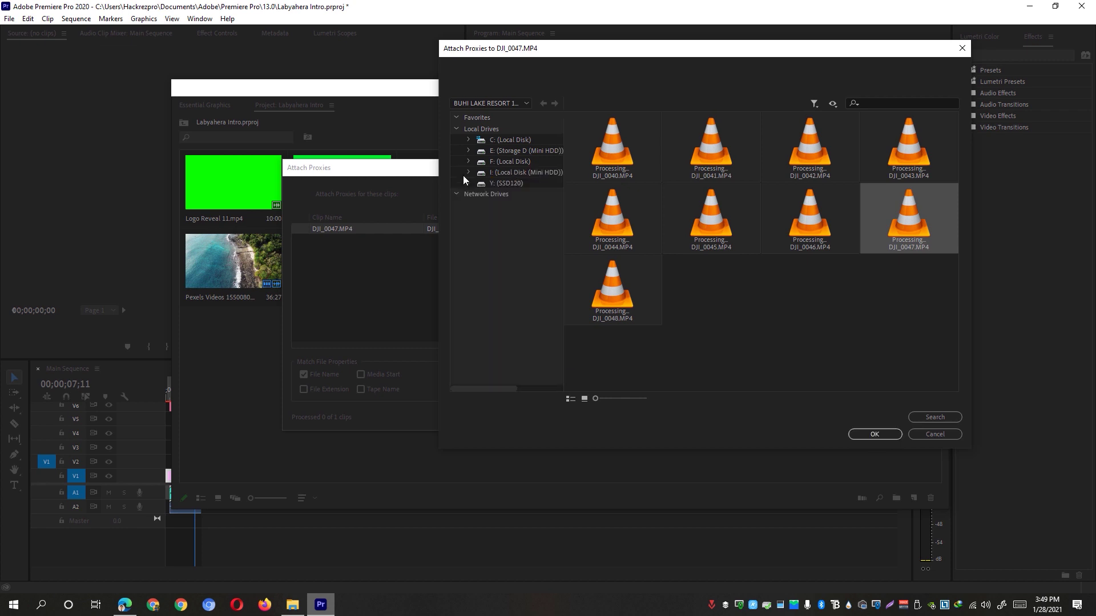
left_click(469, 183)
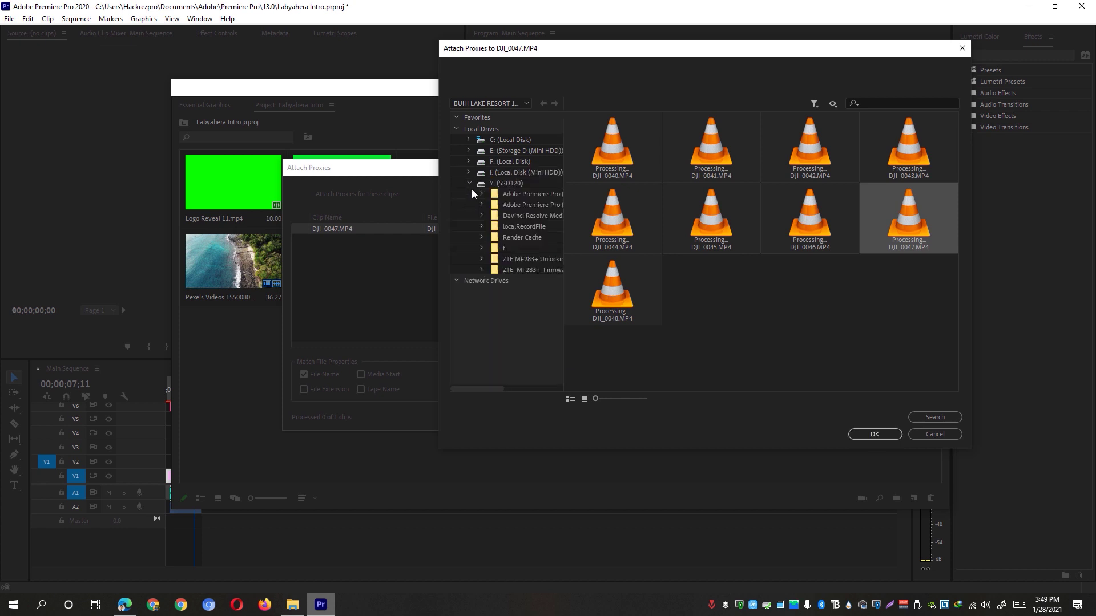
left_click(518, 205)
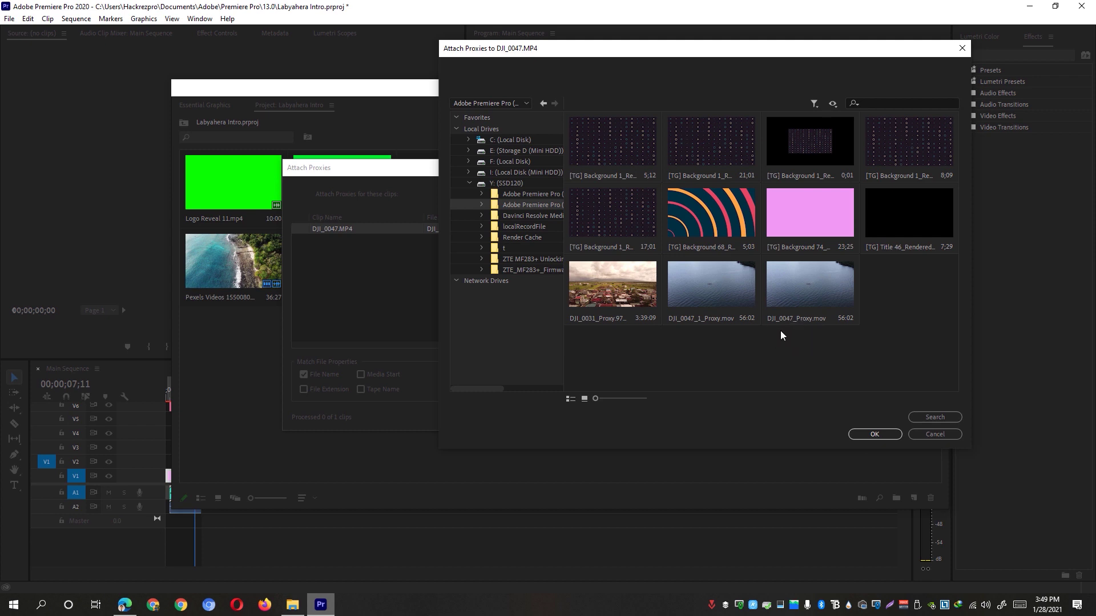
left_click(926, 420)
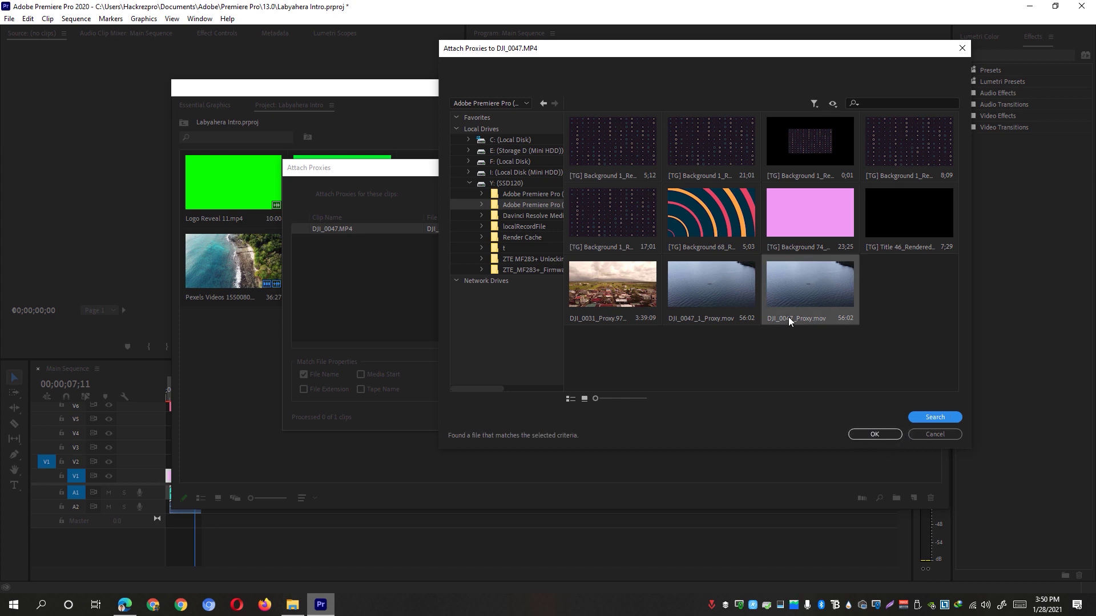
left_click(885, 435)
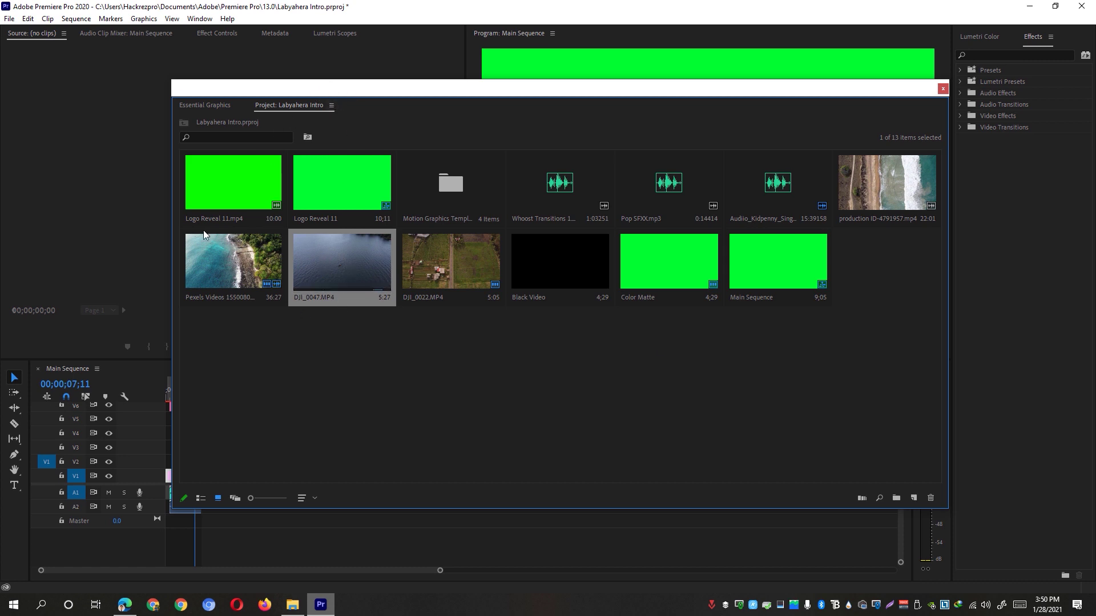
- Review DJI_0047's Proxy submenu without choosing anything, then close the floating project bin with Ctrl+W
right_click(311, 273)
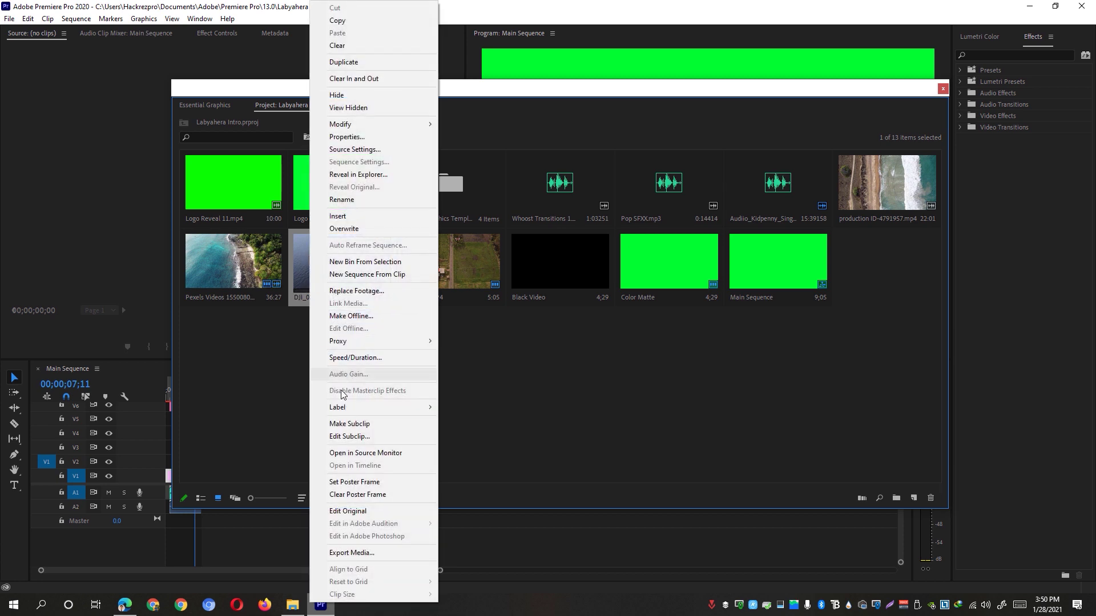
mouse_move(365, 343)
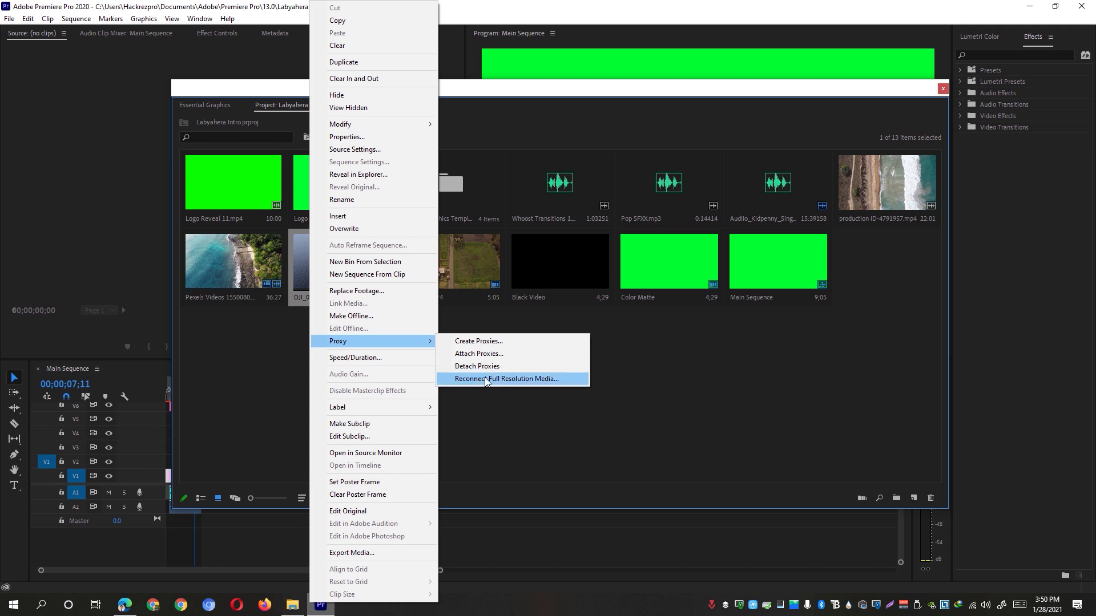
left_click(624, 396)
key("ctrl+w")
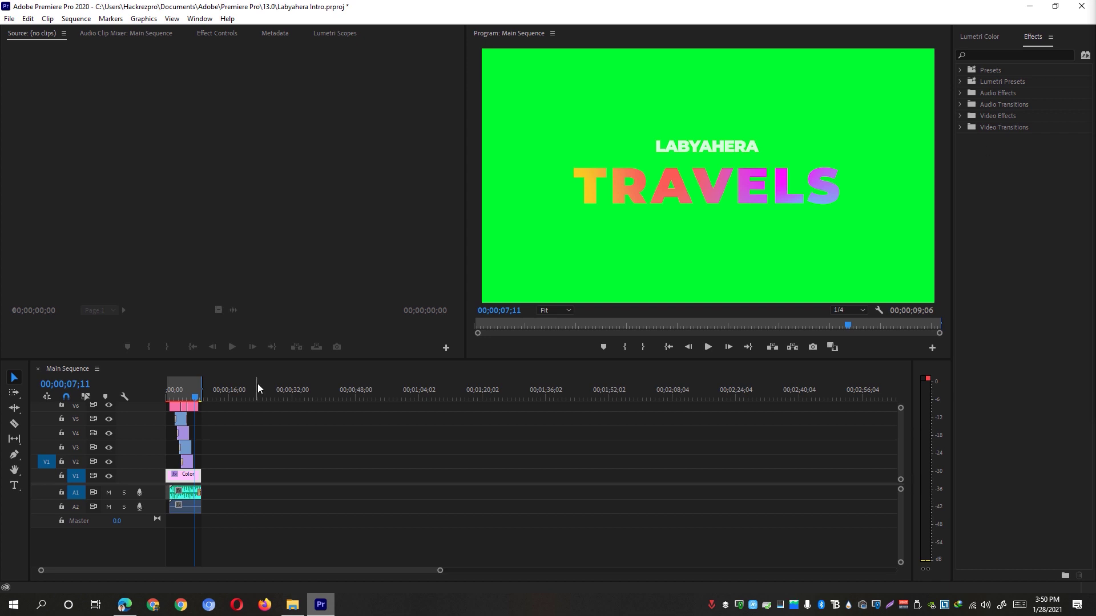
- Zoom into the Main Sequence clips and render preview files for the whole sequence
left_click(382, 461)
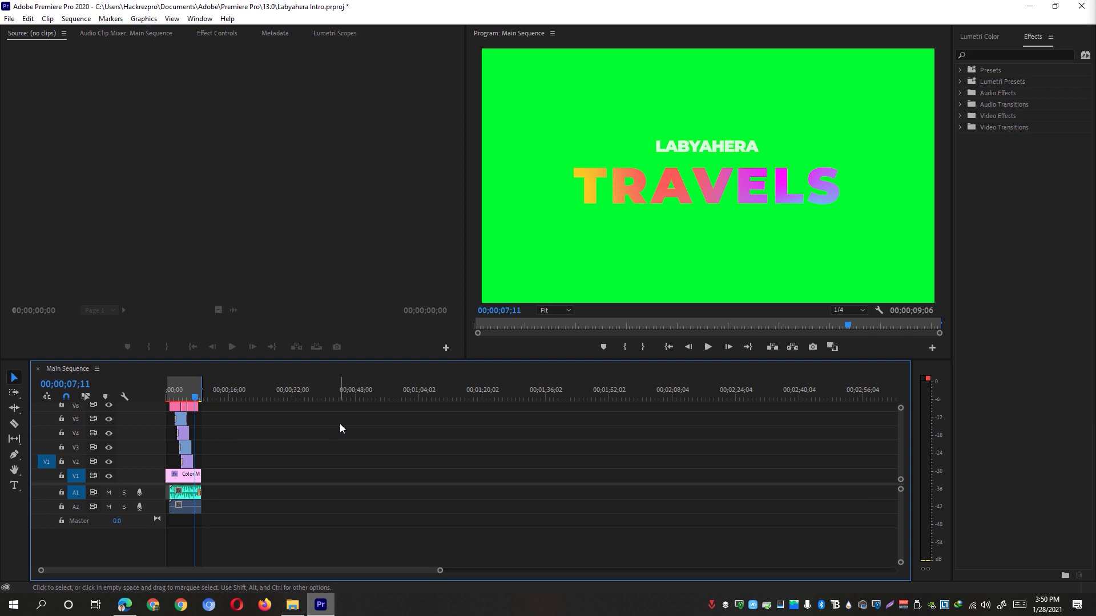
scroll(194, 428, "up", 5)
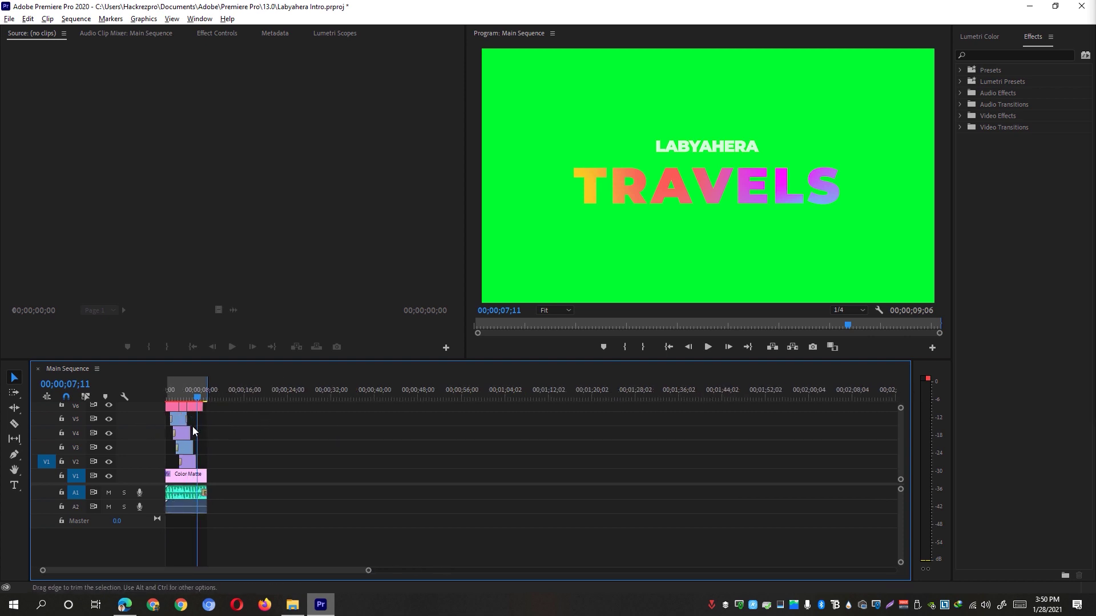
scroll(193, 432, "left", 2)
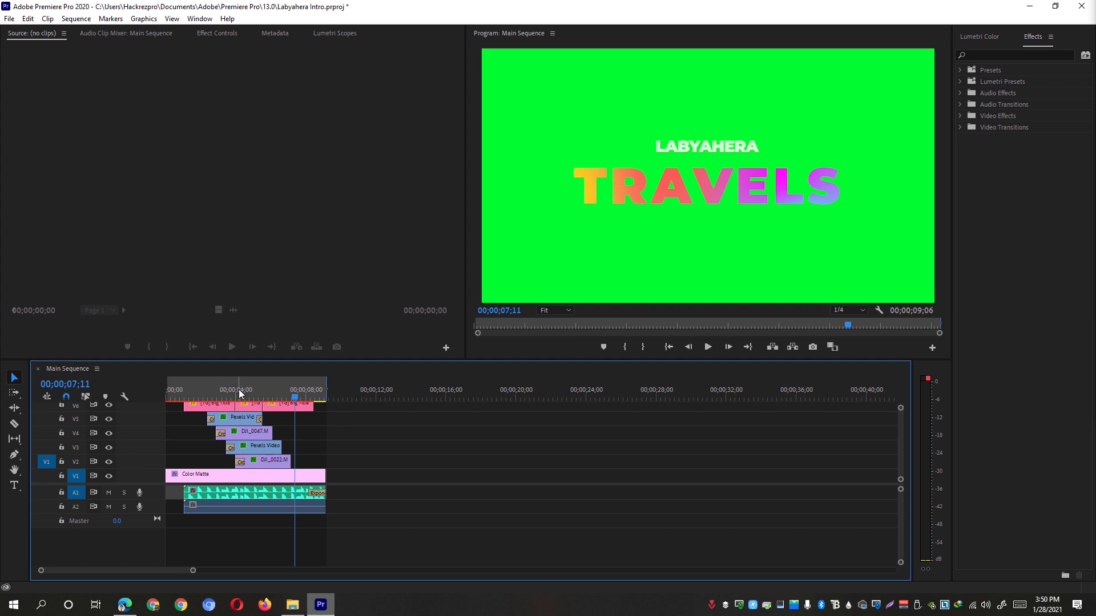
key("Return")
left_click(78, 21)
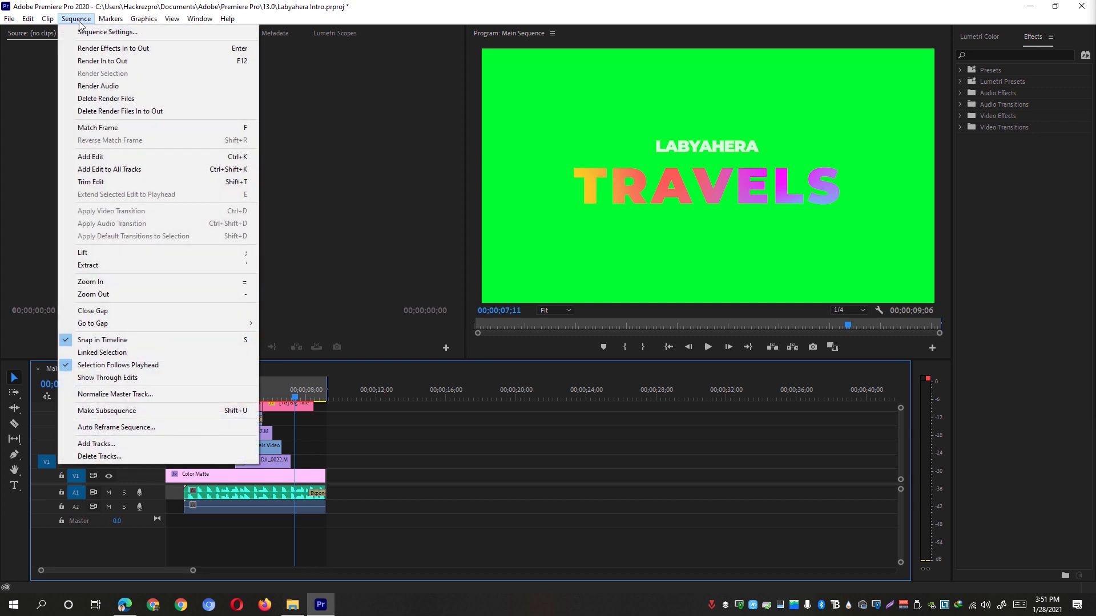
- Render the Main Sequence effects from In to Out, then play it from the start to check smoothness
left_click(97, 49)
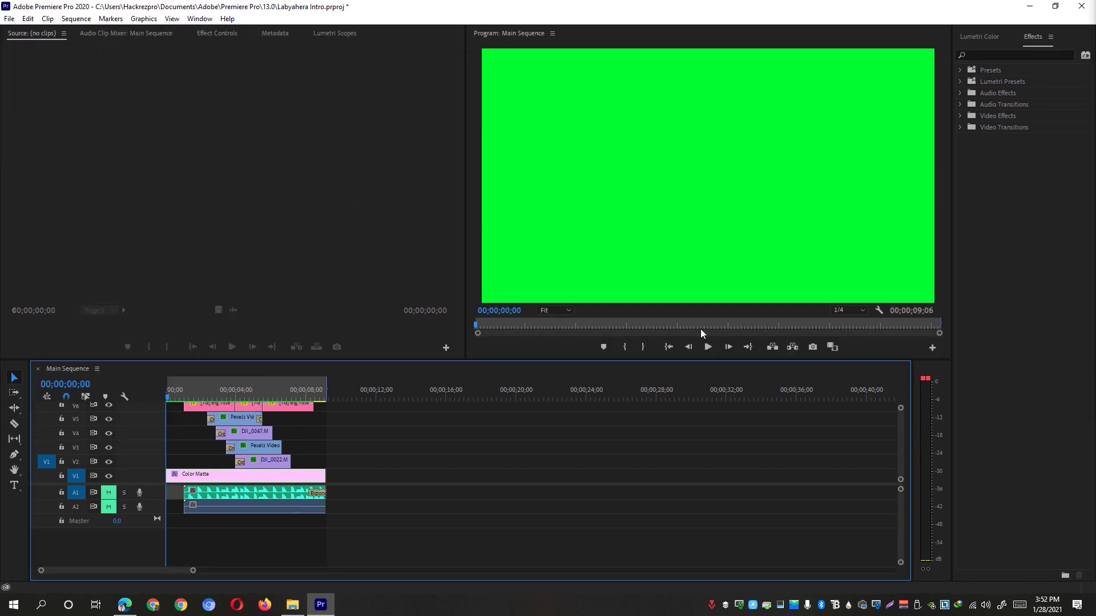
left_click(708, 347)
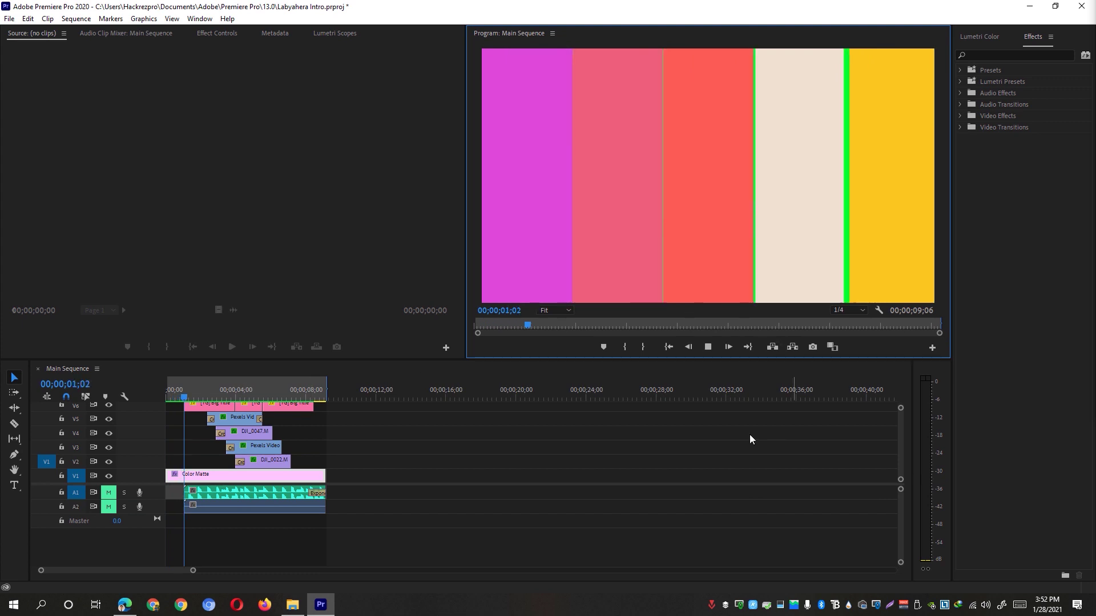